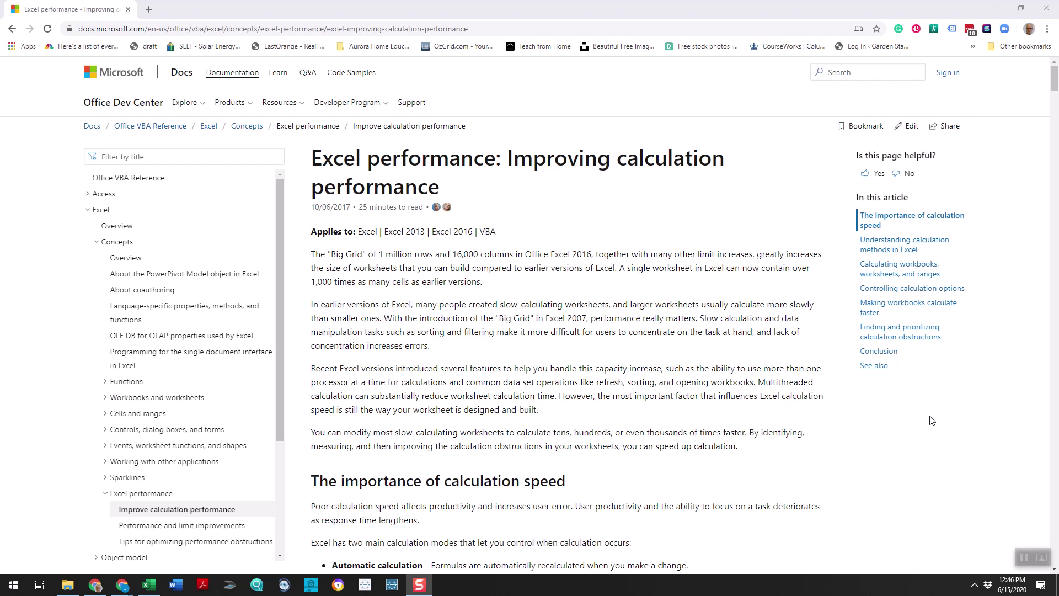
Scroll the Microsoft Docs article to the 'Measuring calculation time' MicroTimer code, then switch to Timer Tester.xlsm.
click(721, 337)
scroll(720, 337, down, 15)
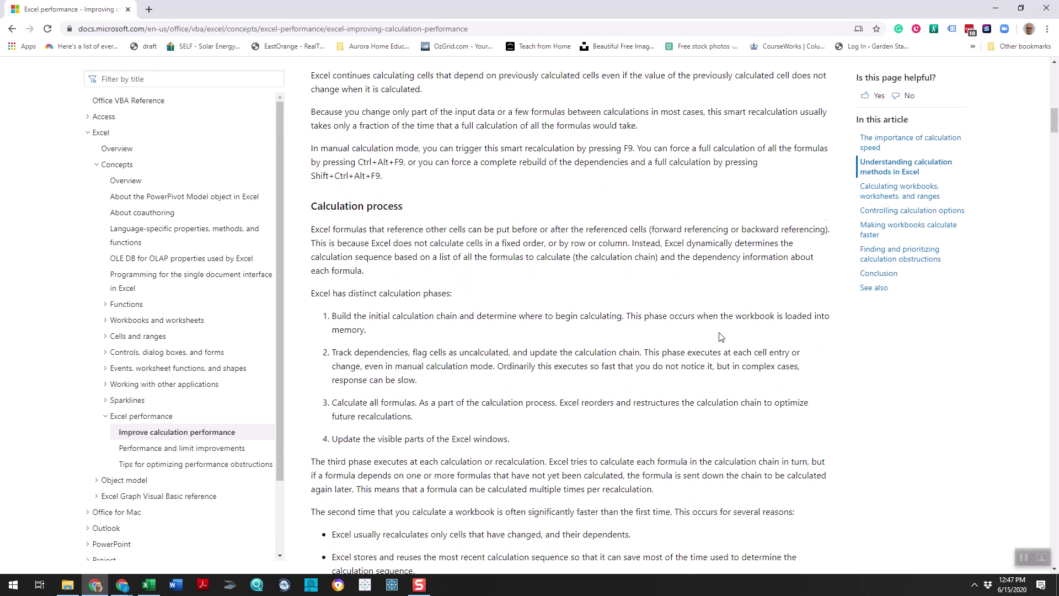
scroll(720, 336, down, 20)
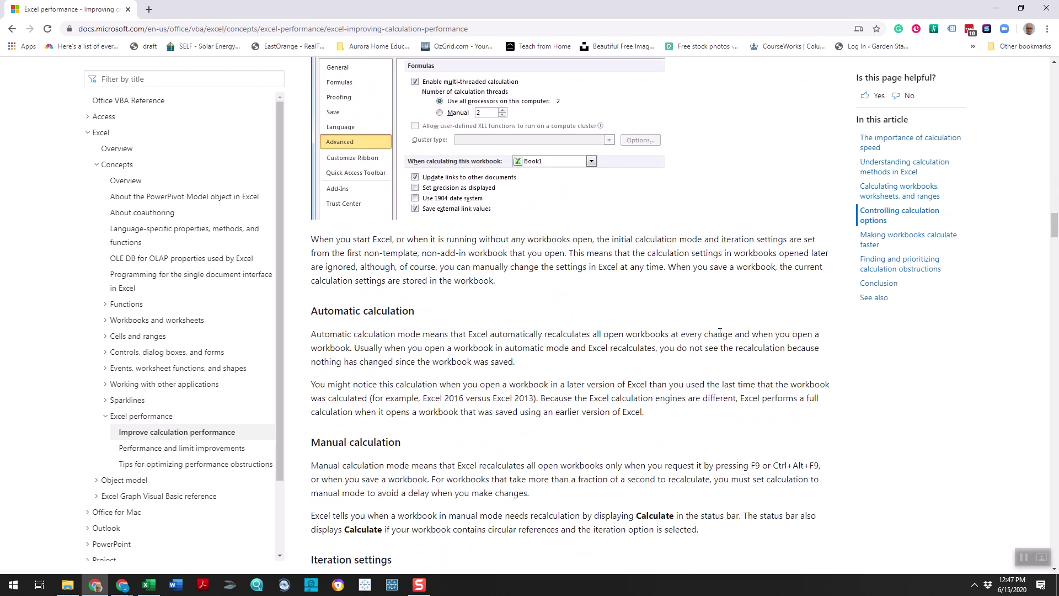
scroll(719, 333, down, 20)
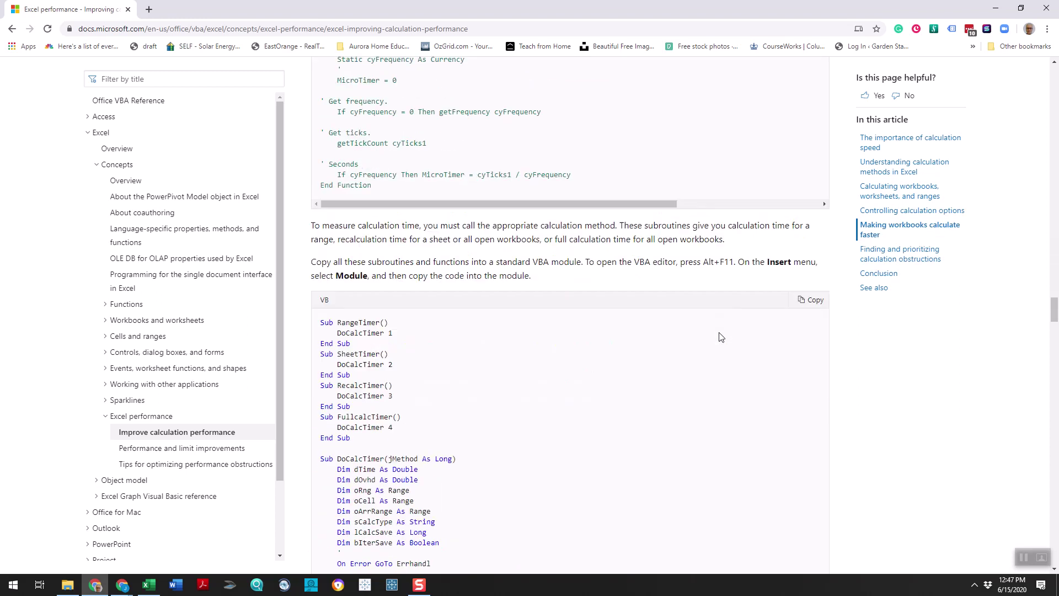
scroll(720, 337, up, 8)
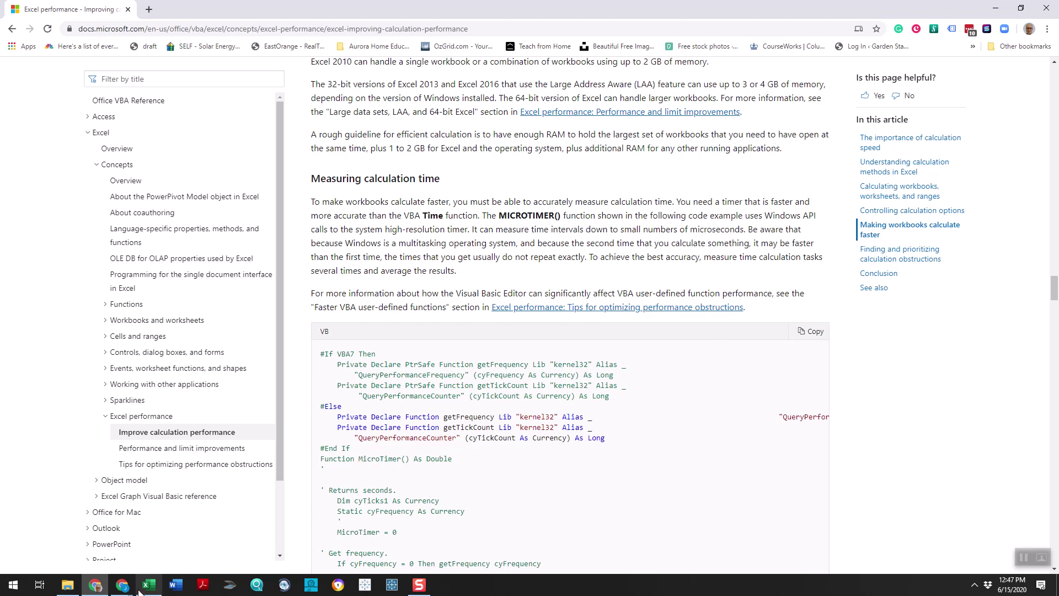
click(144, 591)
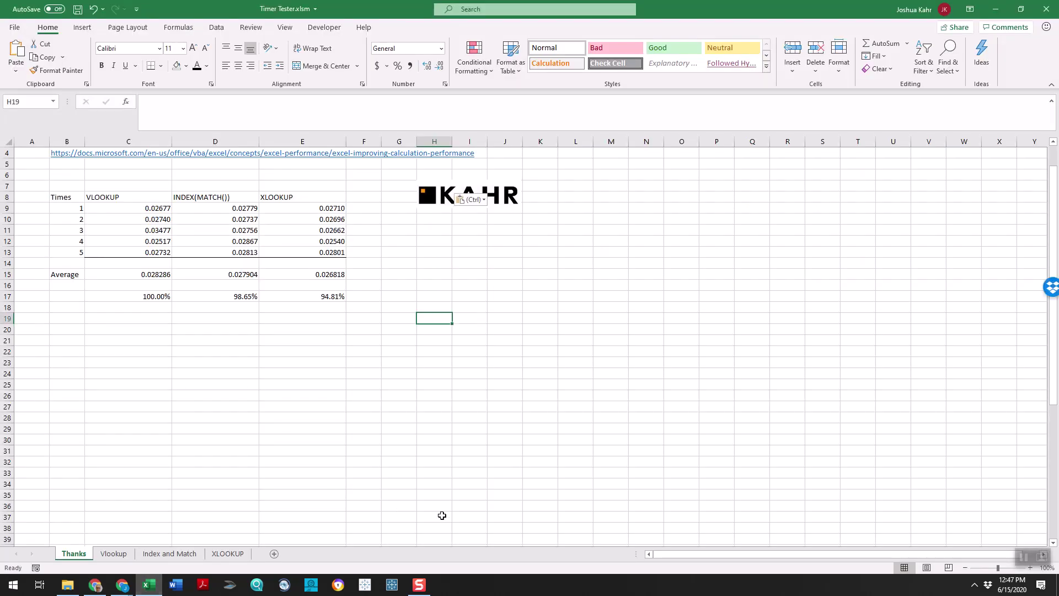
Open the VBA editor, close ThisWorkbook to view Module1's MicroTimer code, and return to Excel.
click(332, 31)
click(16, 57)
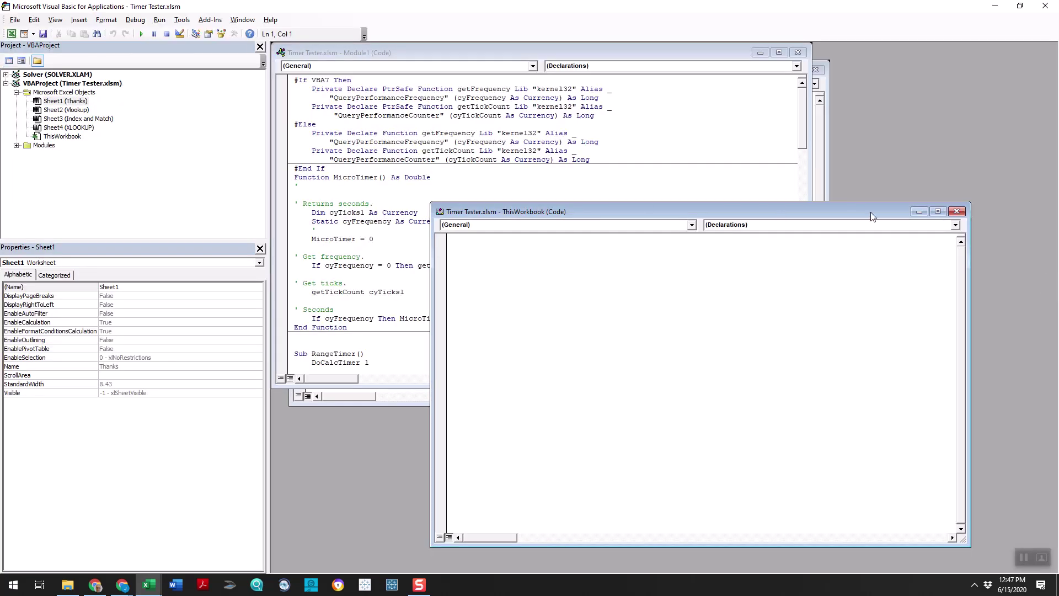
click(956, 212)
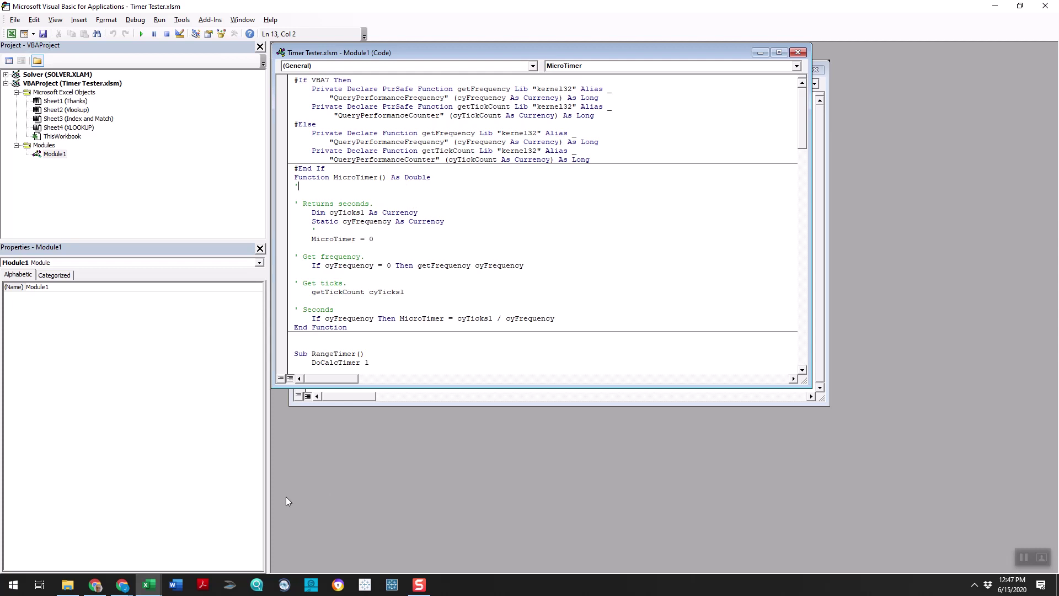
mouse_move(145, 587)
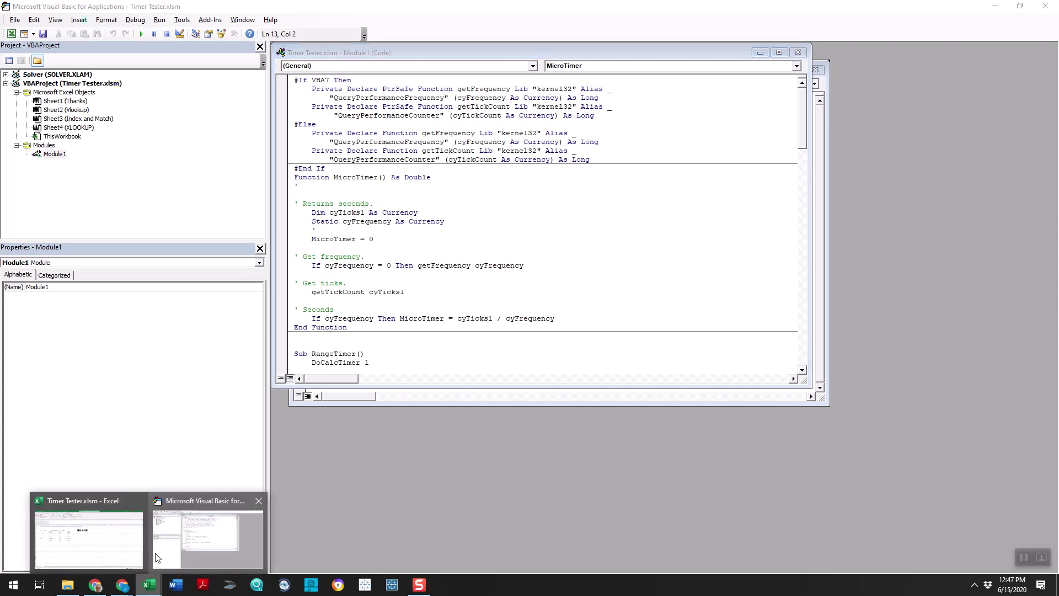
click(132, 541)
Flip through the Vlookup, Index and Match, and XLOOKUP sheets, stopping on XLOOKUP.
click(211, 340)
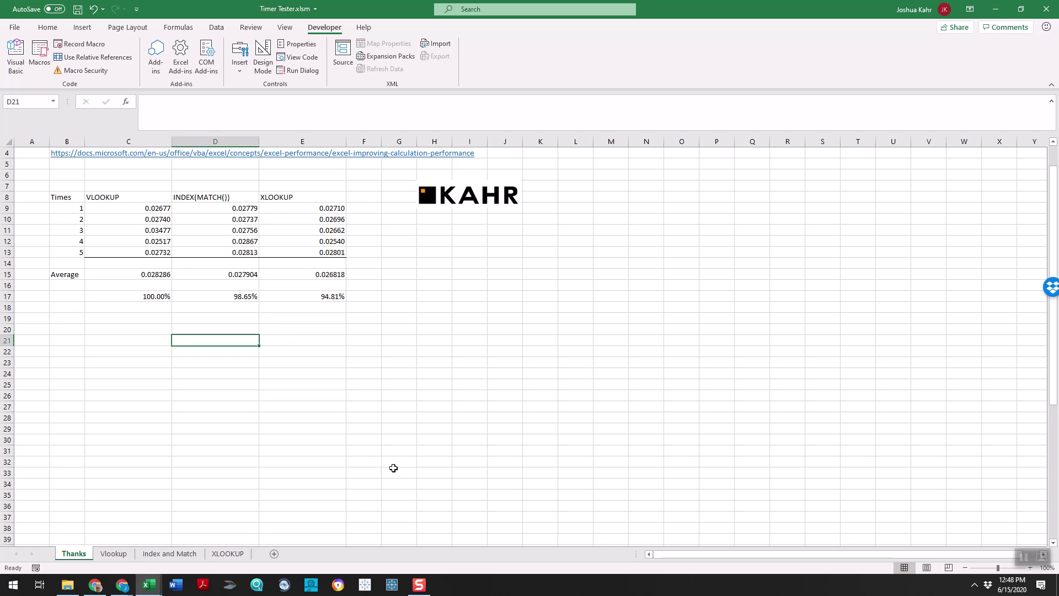
click(127, 556)
click(154, 555)
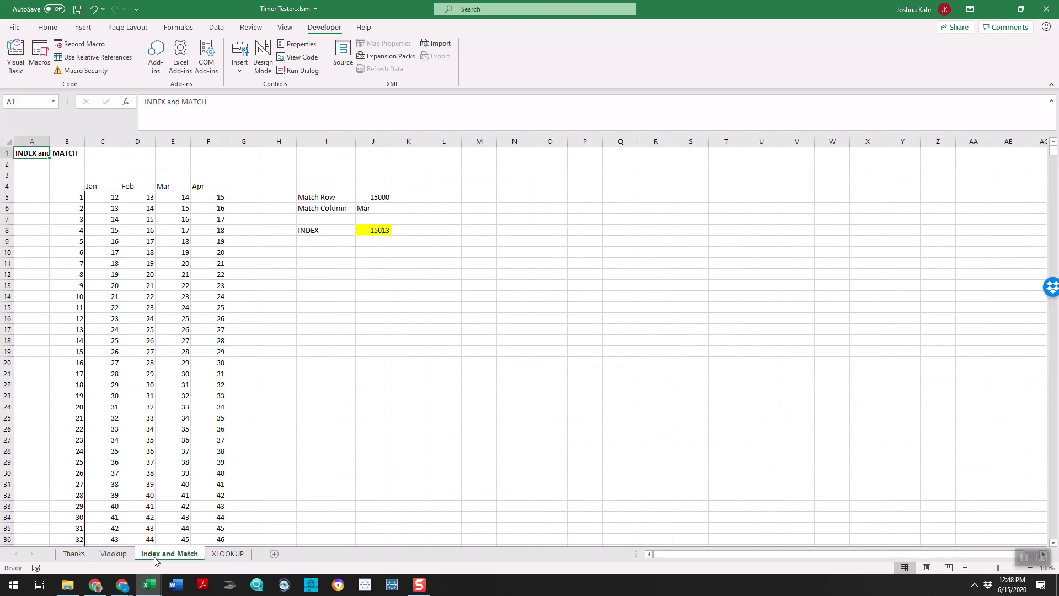
click(240, 555)
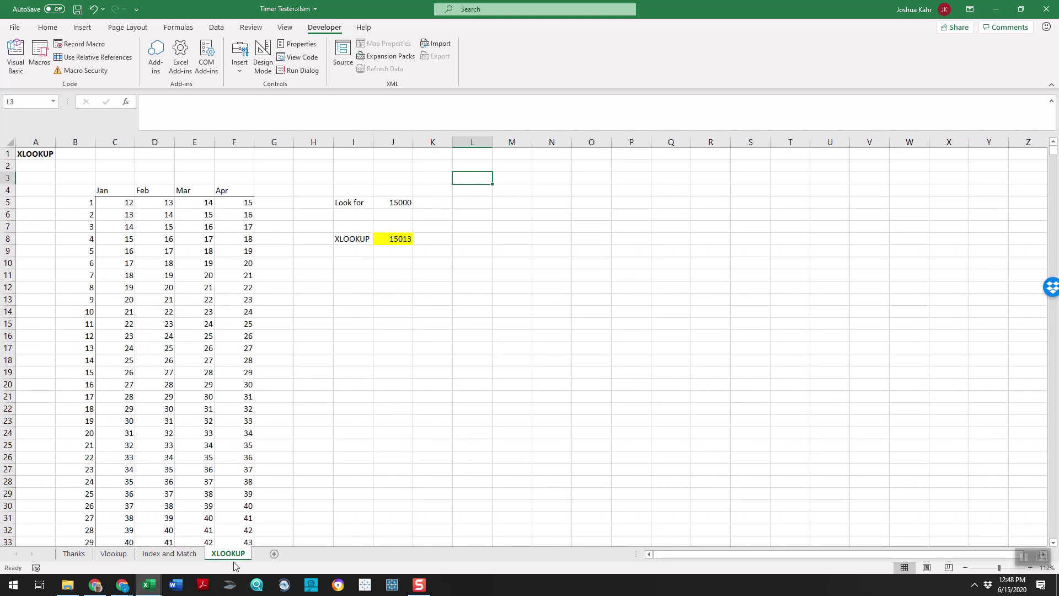
On the Vlookup sheet, review the lookup table and inputs: look-for value 15000 in J5, column 4 in J6.
click(119, 558)
click(334, 311)
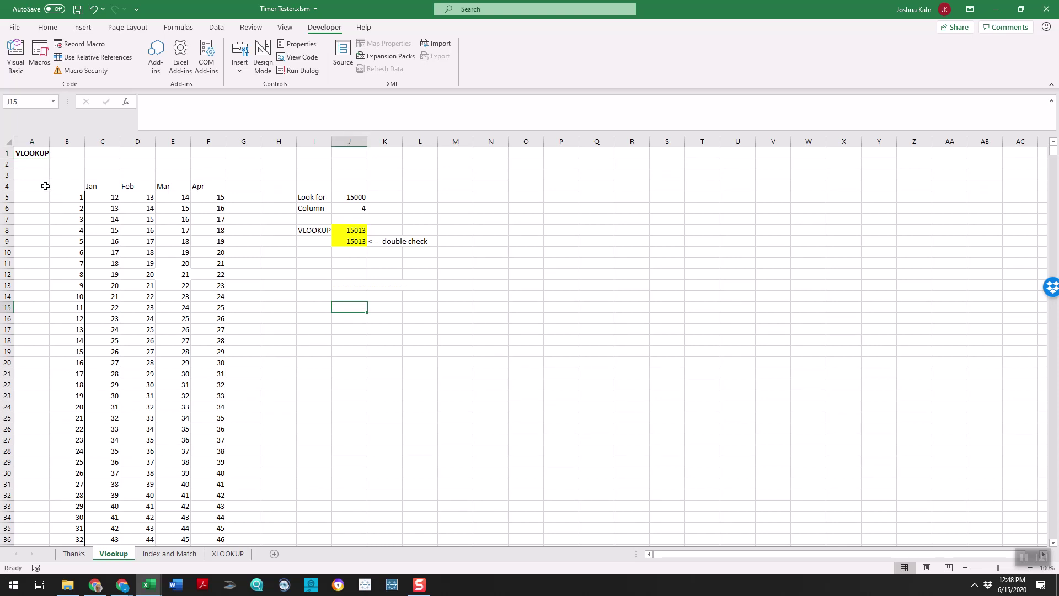
drag(57, 188, 63, 323)
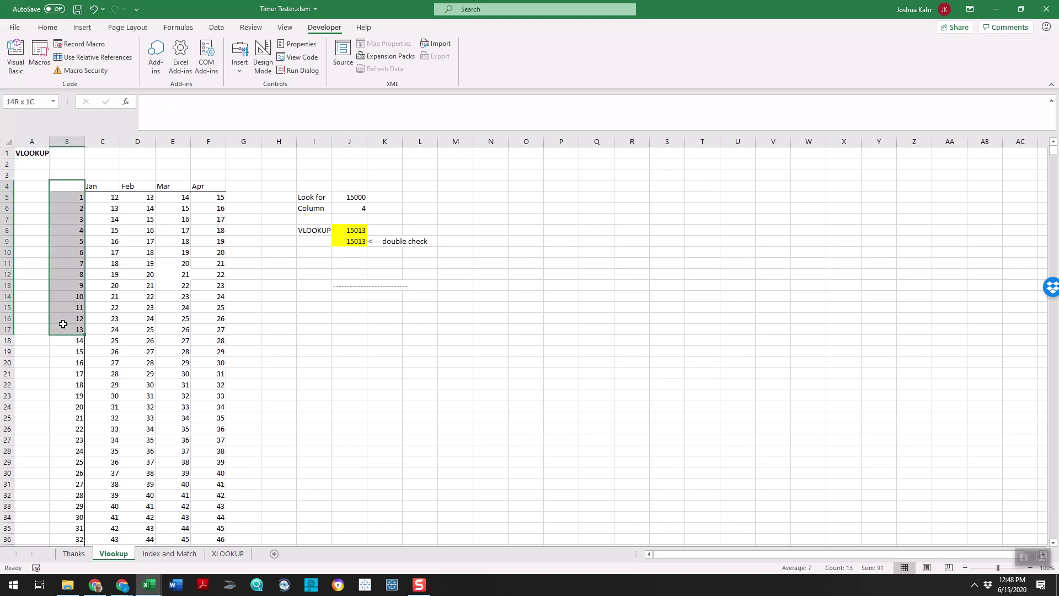
drag(91, 186, 218, 186)
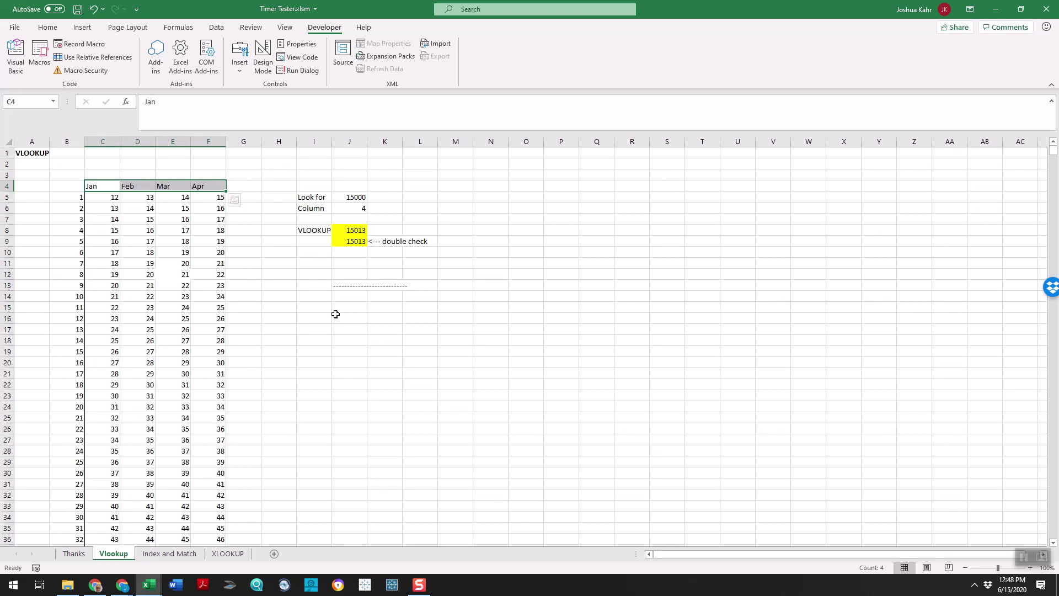
click(355, 197)
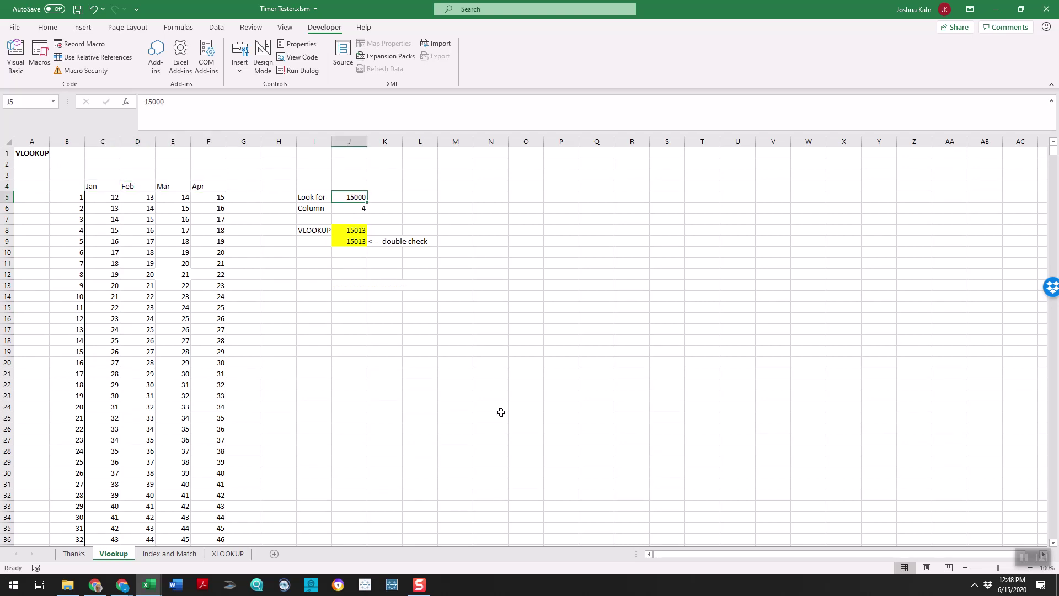
drag(61, 232, 115, 364)
click(366, 210)
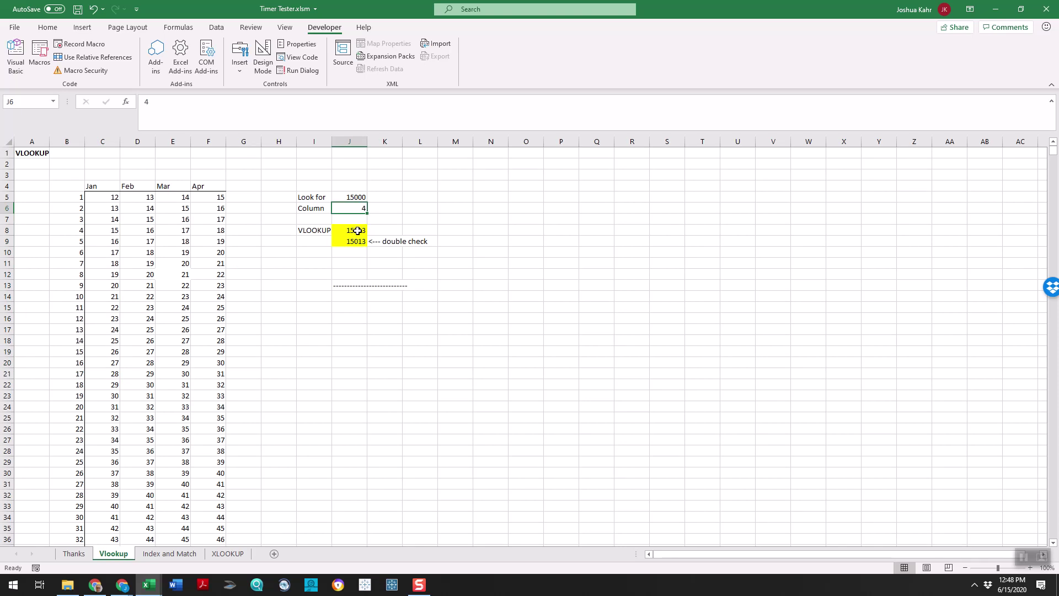
Inspect J8's =+VLOOKUP(J5, B4:F30004, J6) returning 15013 and the J9 =+E15004 double check.
click(357, 231)
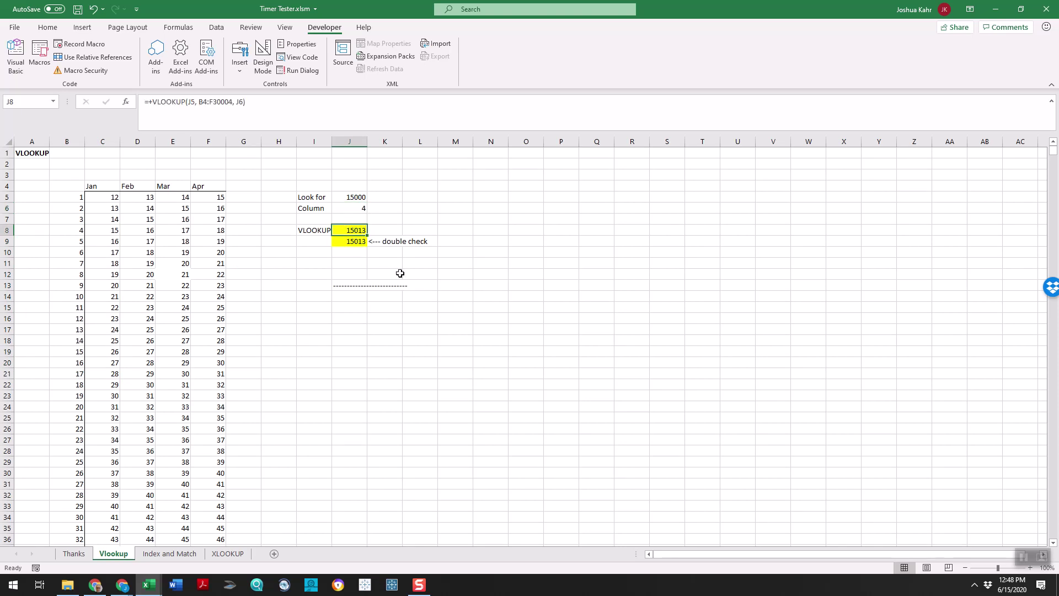
key(F2)
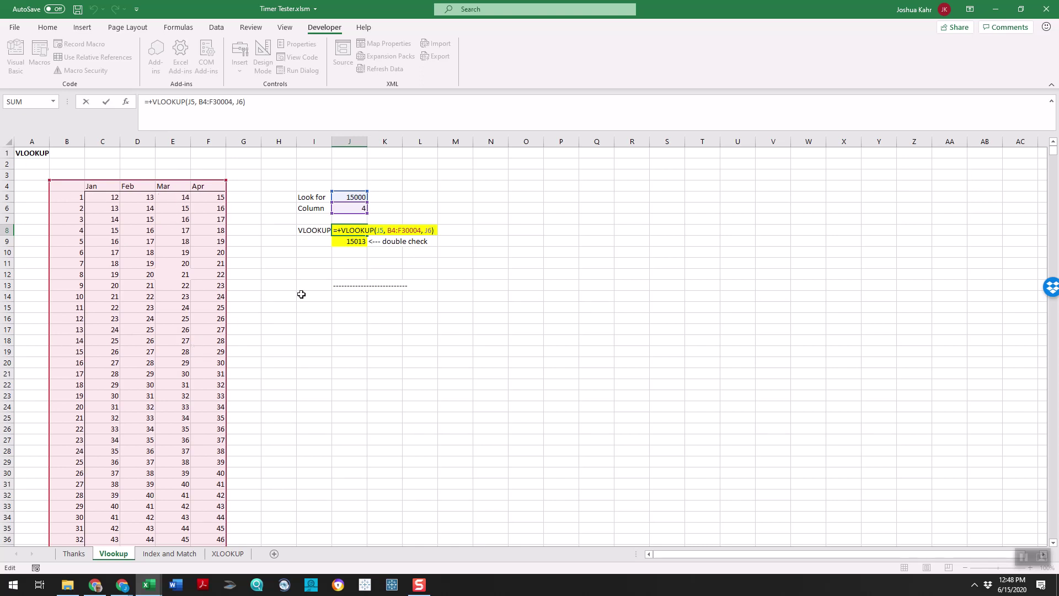
key(ctrl+Return)
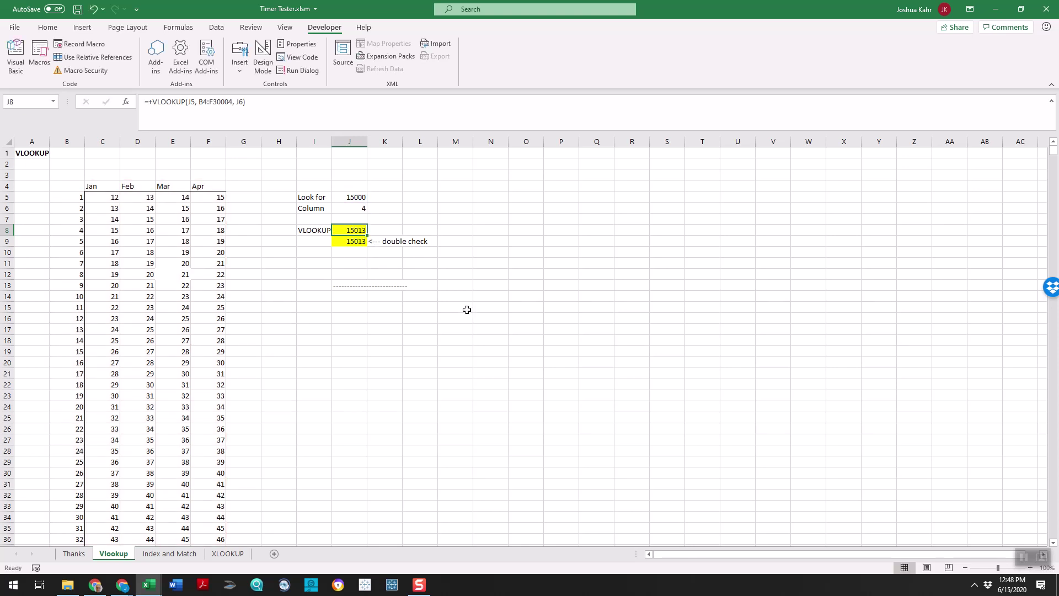
click(348, 243)
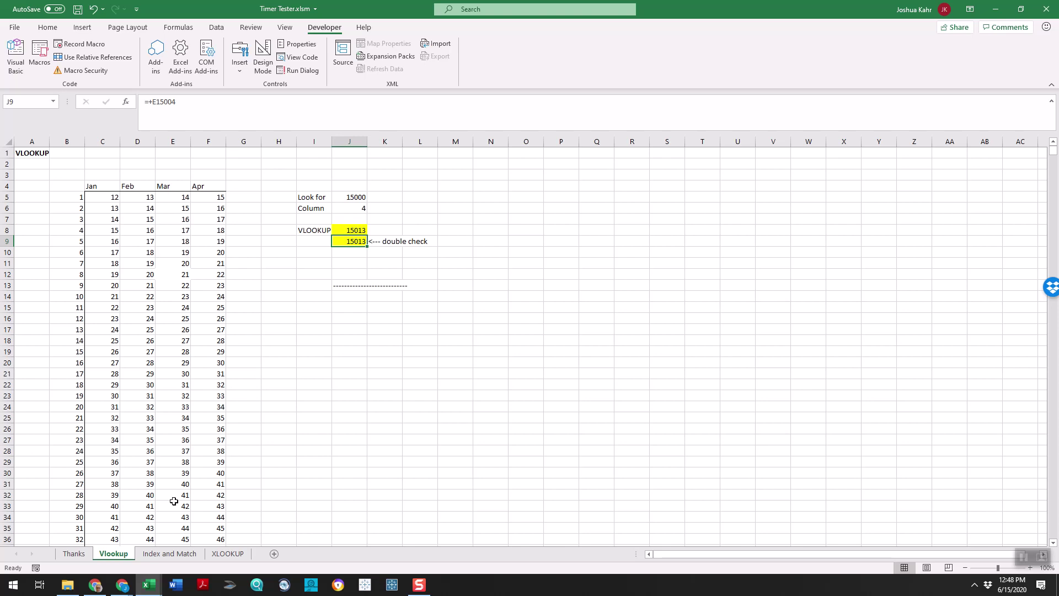
On the Index and Match sheet, inspect J8's INDEX/MATCH formula returning 15013 for look-for value 15000.
click(188, 554)
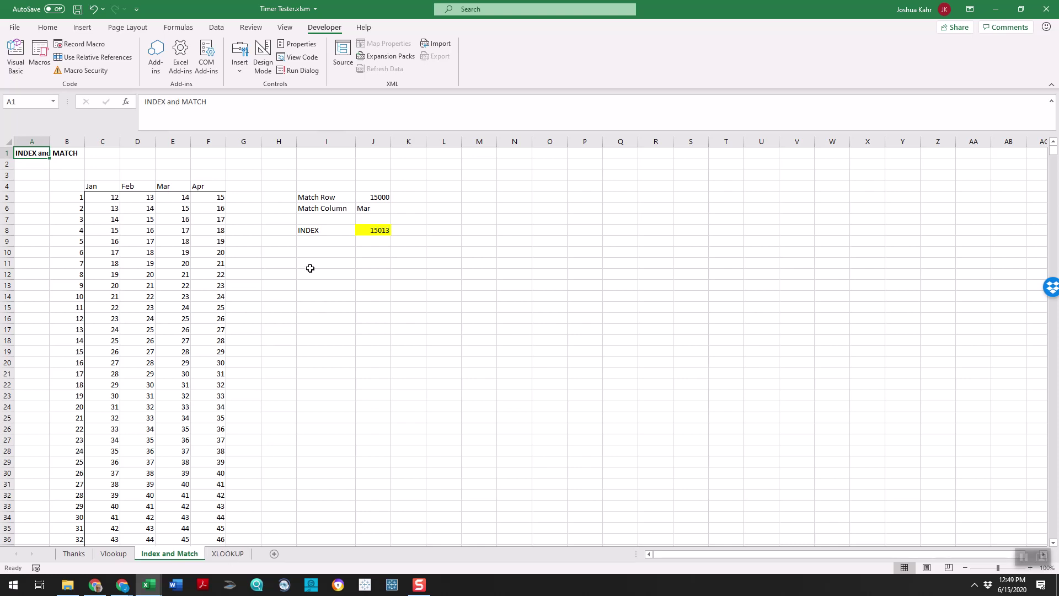
click(378, 197)
double_click(380, 230)
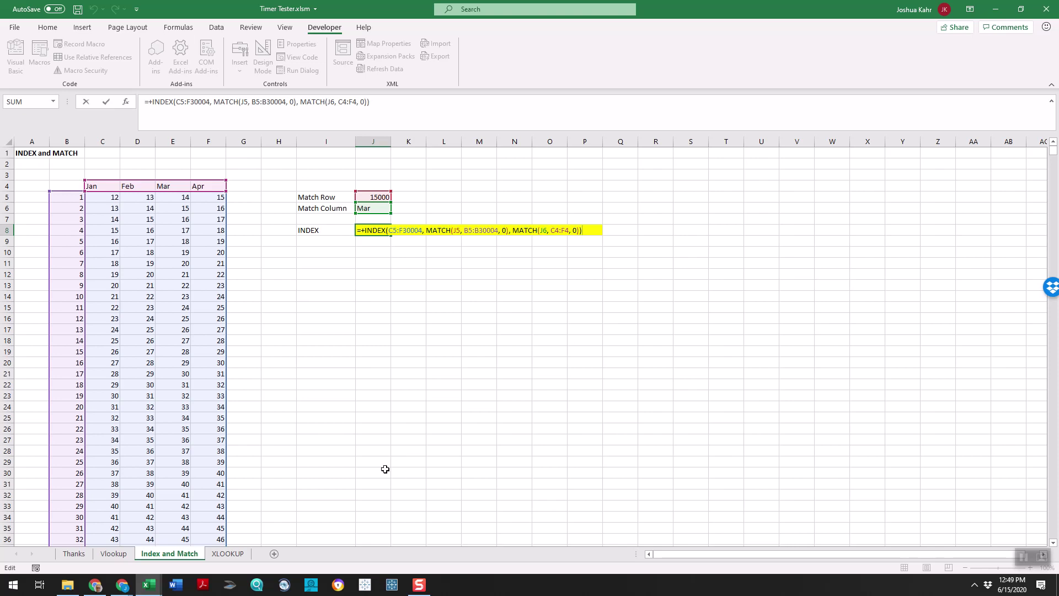
key(Escape)
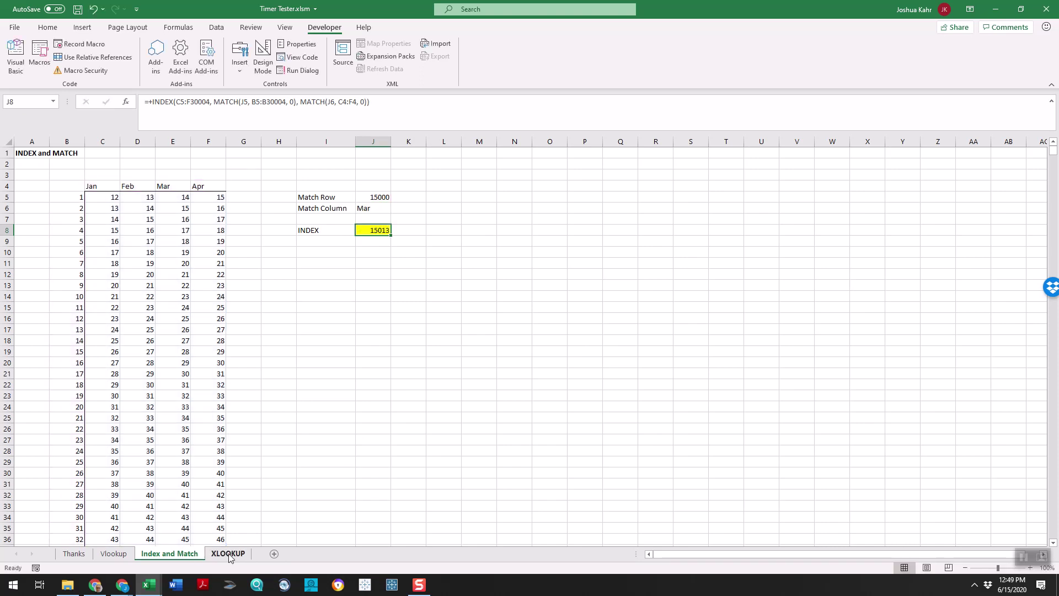
click(227, 553)
Inspect the XLOOKUP sheet's J8 formula =+XLOOKUP(J5, B5:B30004, E5:E30004), leaving it unchanged.
click(393, 241)
double_click(393, 241)
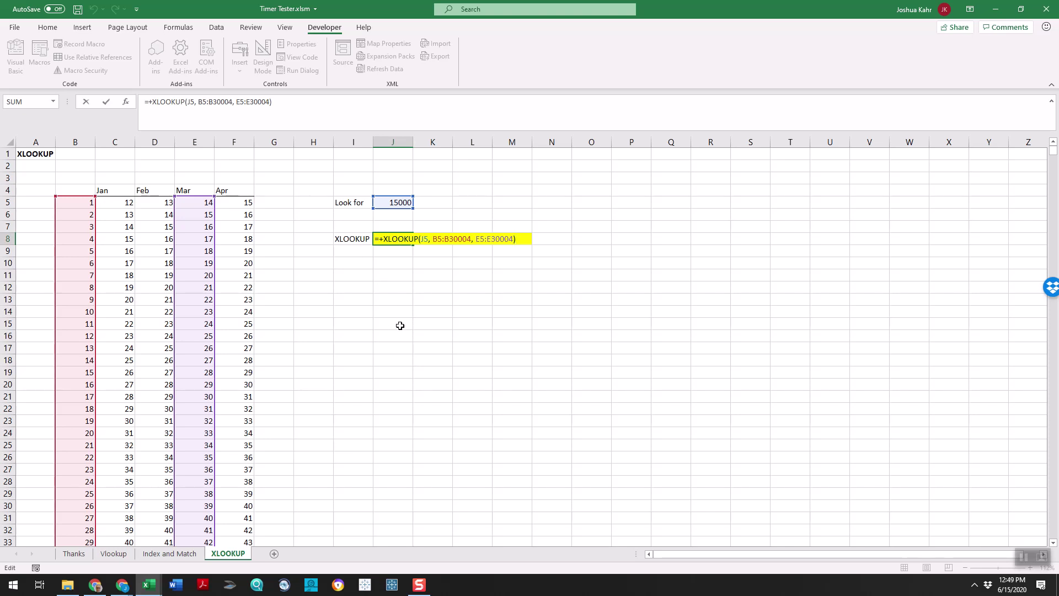
key(ctrl+Return)
Run the SheetTimer macro on the Vlookup sheet, timing recalculation at 0.02927 seconds, and close the report.
click(110, 554)
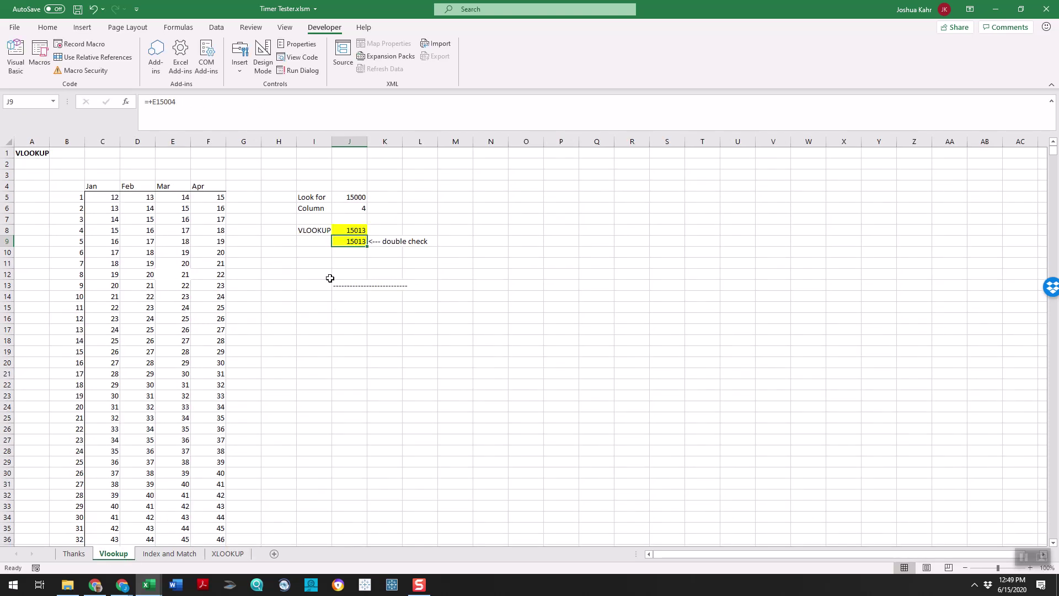
click(325, 276)
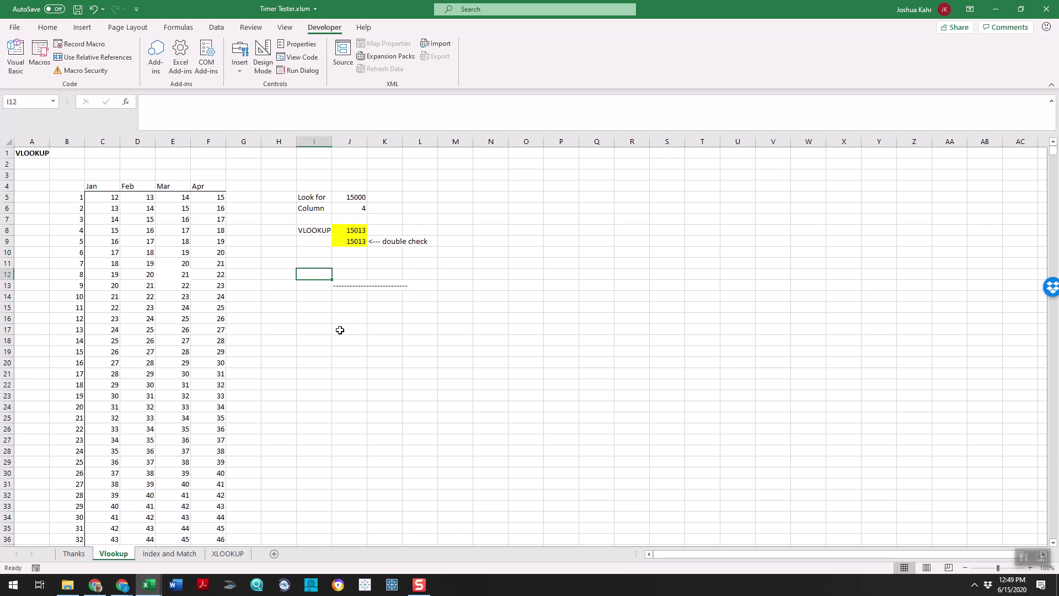
click(35, 60)
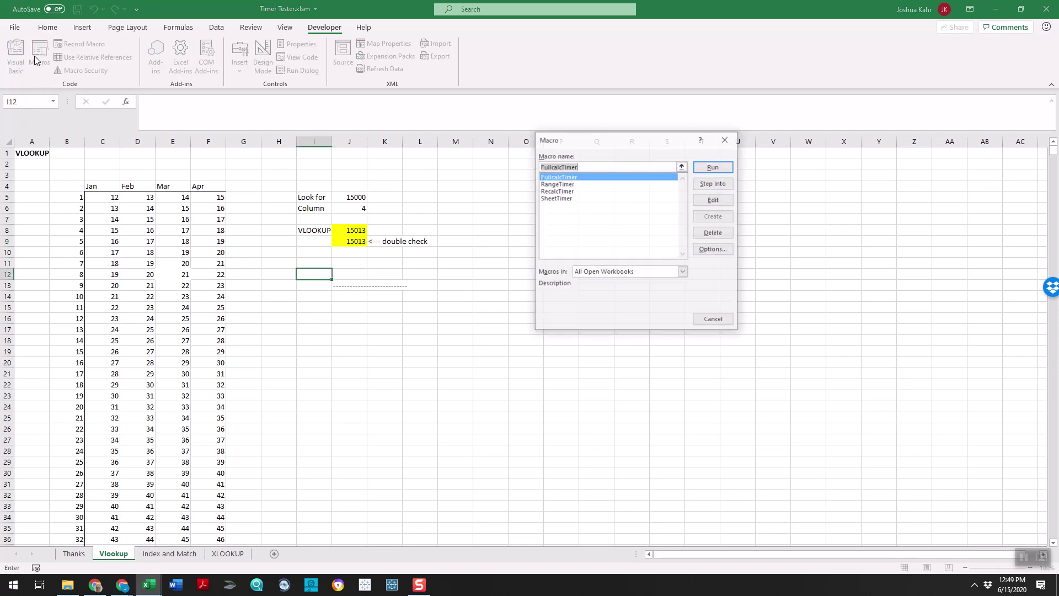
click(571, 185)
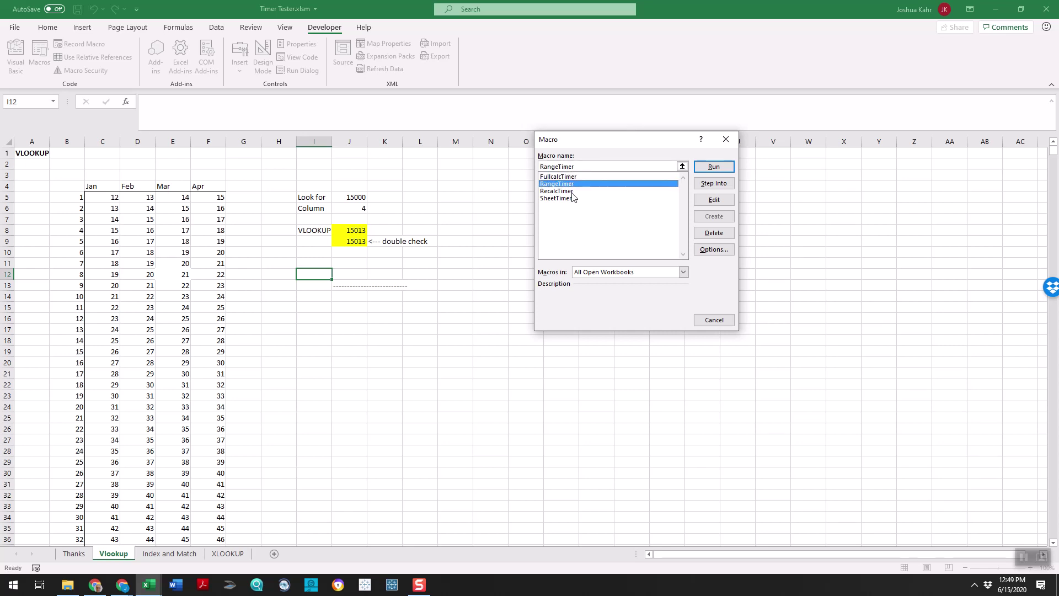
click(573, 193)
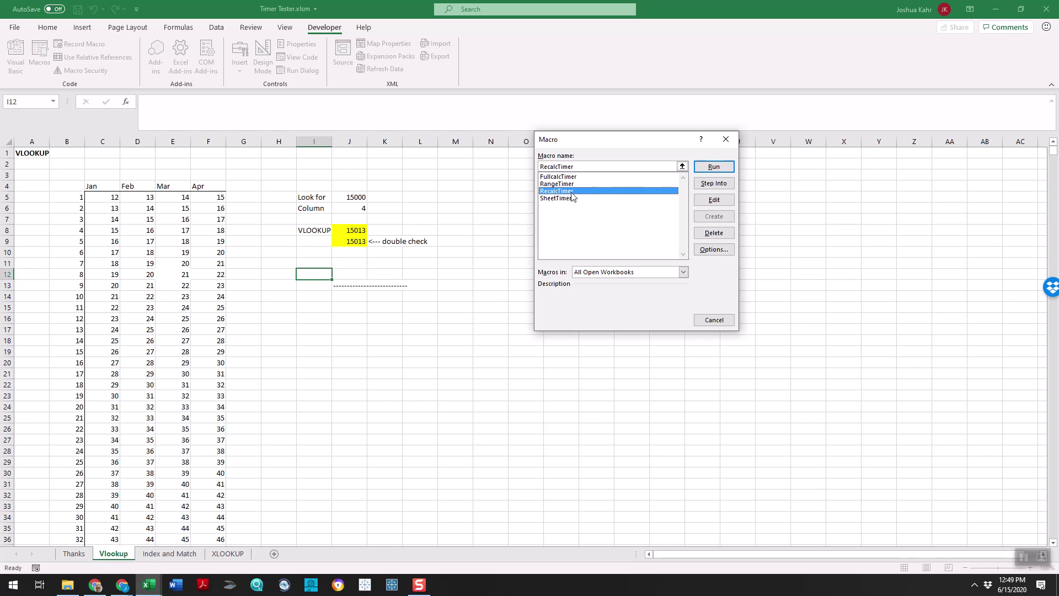
click(574, 198)
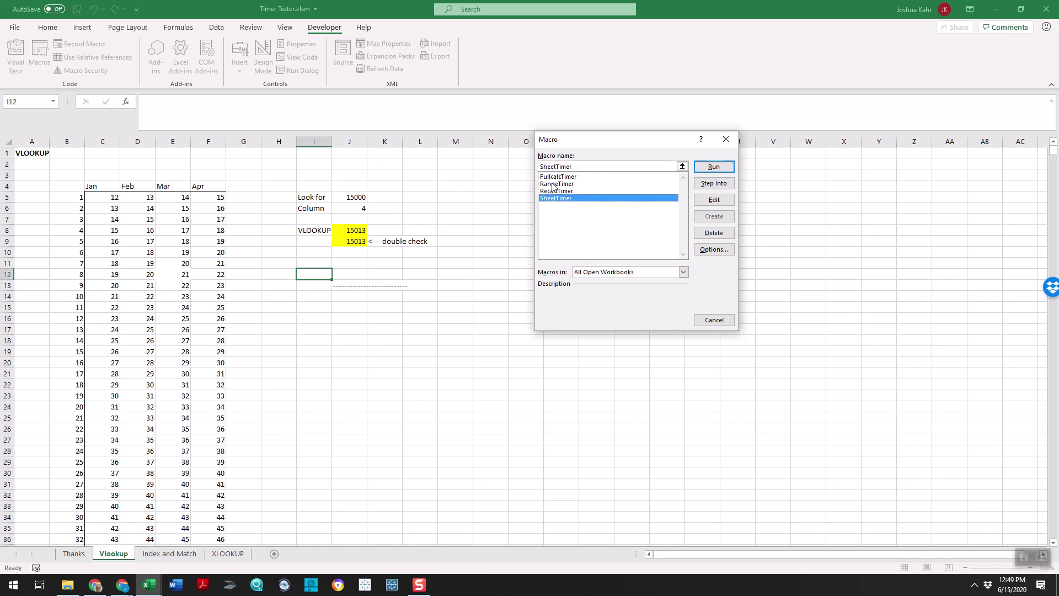
click(714, 167)
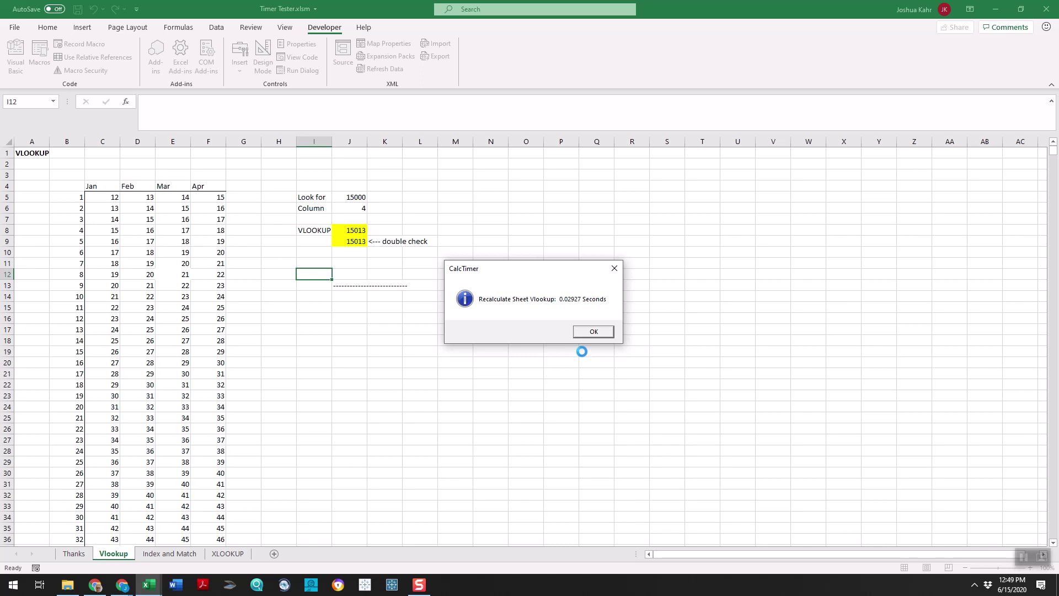
click(577, 333)
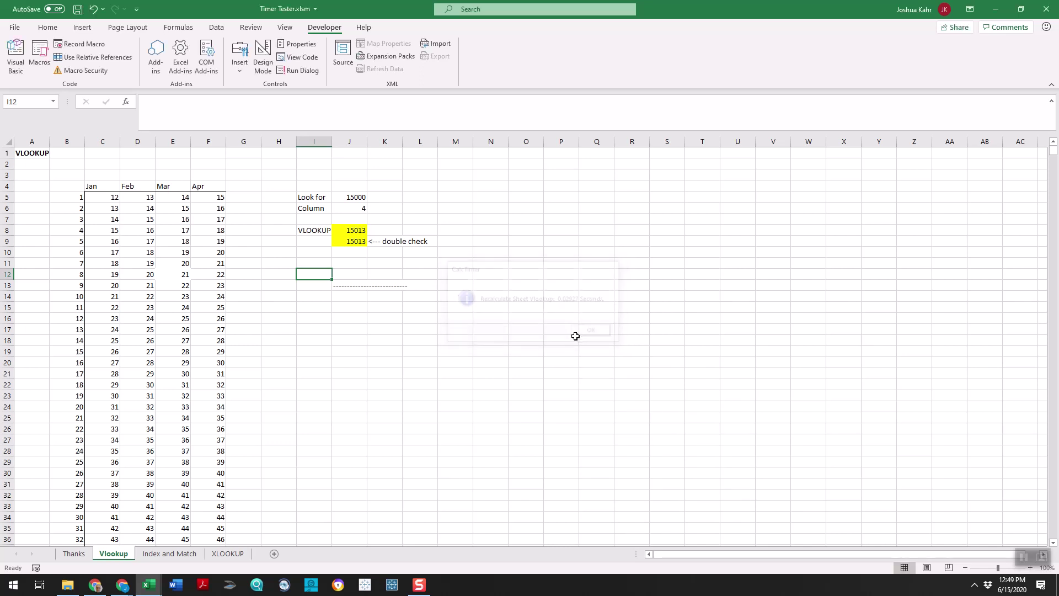
Time the Index and Match sheet with SheetTimer, recalculating in 0.03457 seconds.
click(169, 554)
click(244, 243)
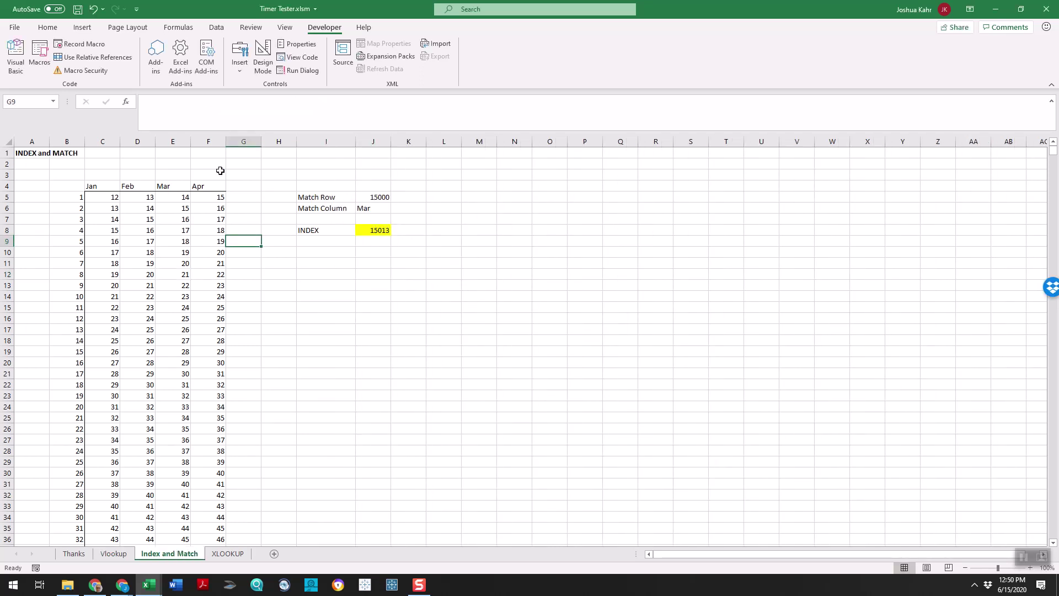
click(40, 55)
click(557, 198)
click(712, 171)
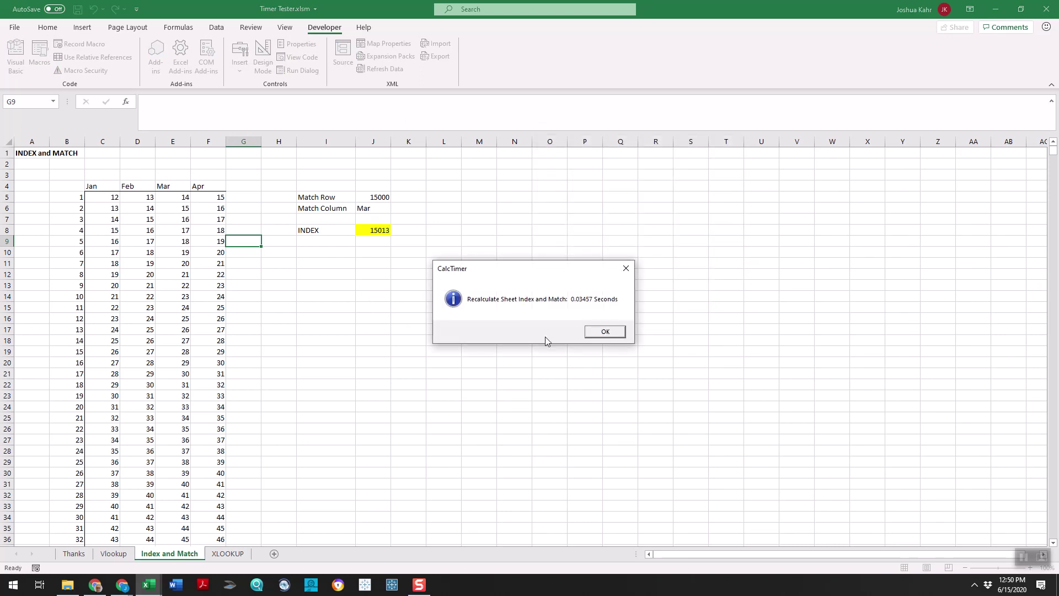
click(610, 332)
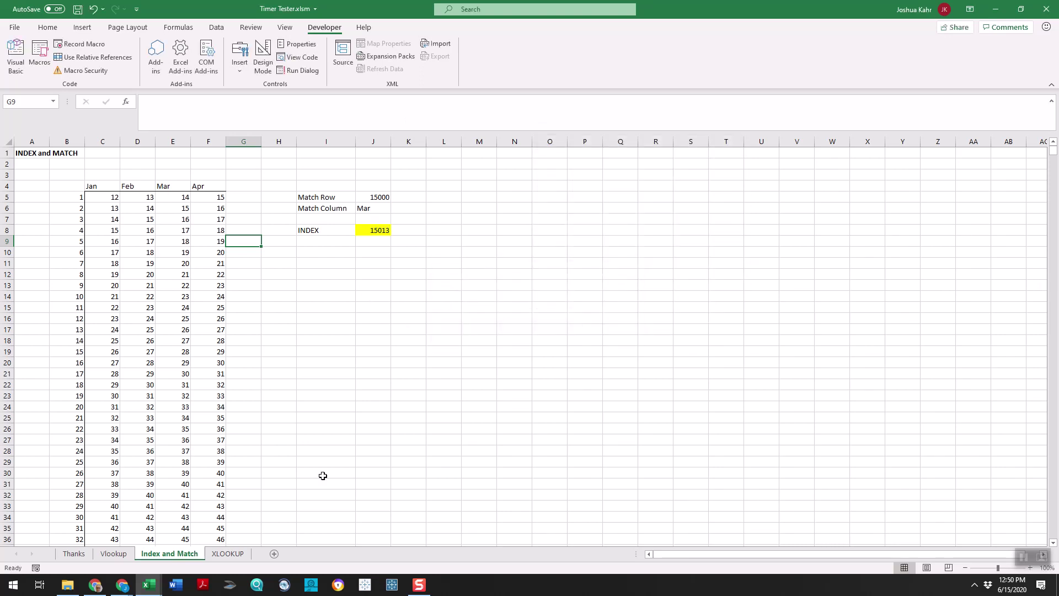
Time the XLOOKUP sheet with SheetTimer, recalculating in 0.03327 seconds.
click(227, 553)
click(40, 56)
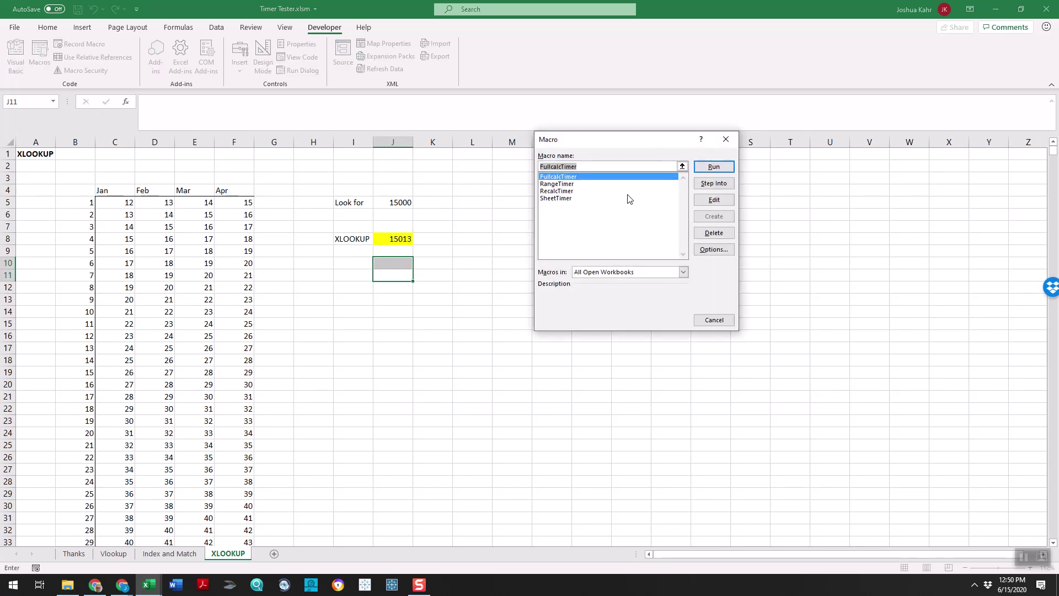
click(626, 199)
click(710, 169)
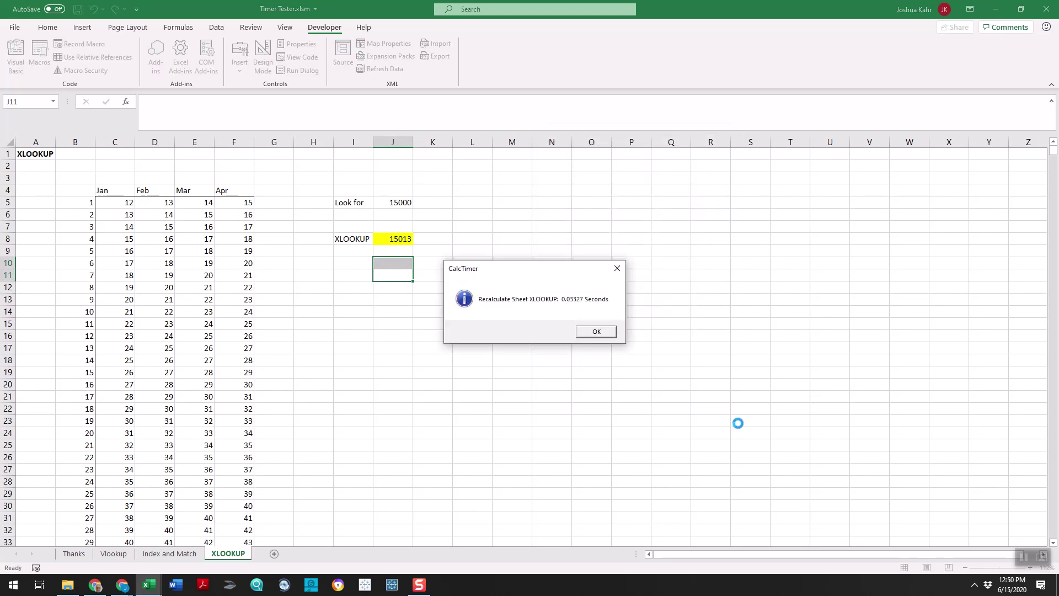
click(607, 334)
click(281, 420)
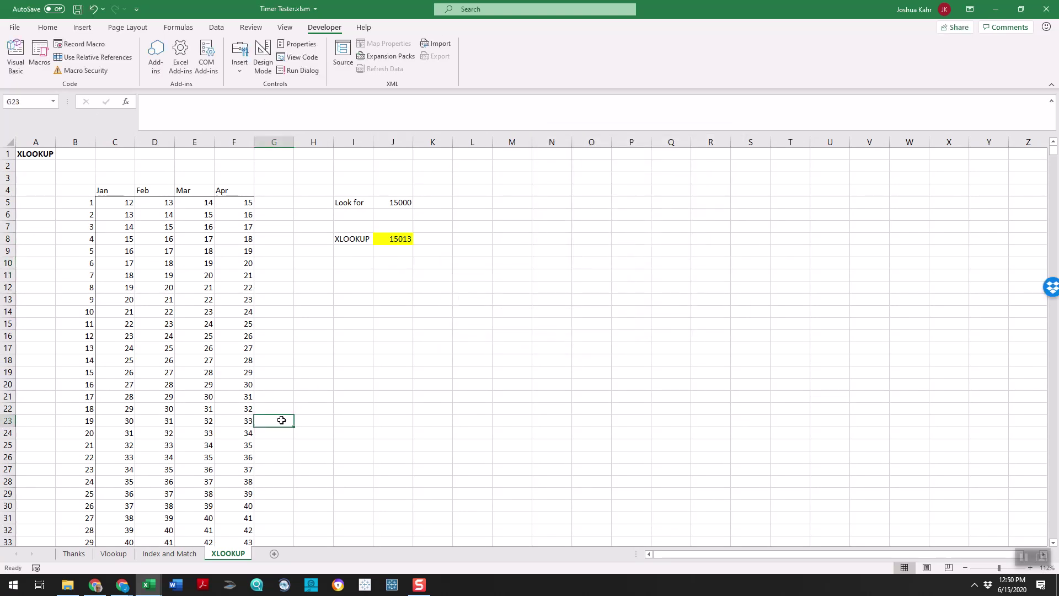
On the Thanks sheet, select the five-run VLOOKUP, INDEX(MATCH()) and XLOOKUP timings.
click(72, 559)
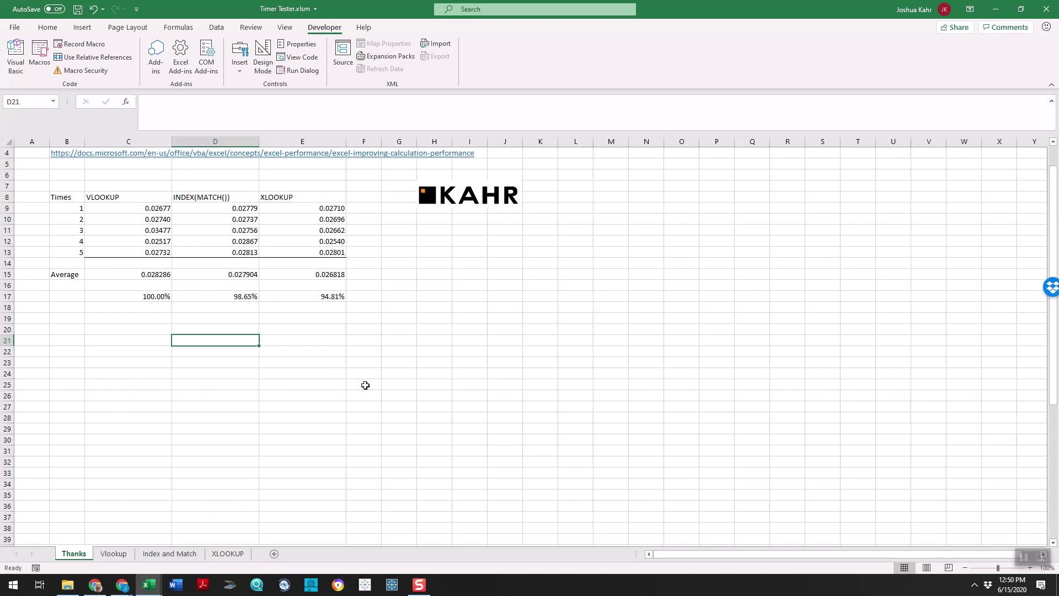
click(144, 197)
drag(144, 198, 165, 278)
drag(255, 361, 271, 362)
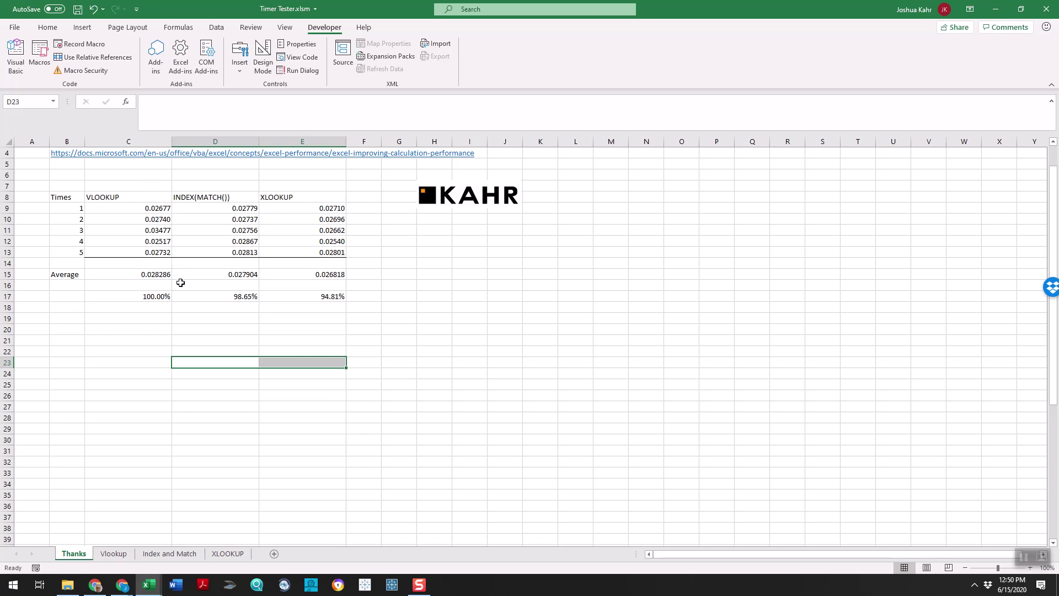
drag(155, 213, 154, 261)
drag(219, 209, 257, 264)
drag(297, 208, 303, 266)
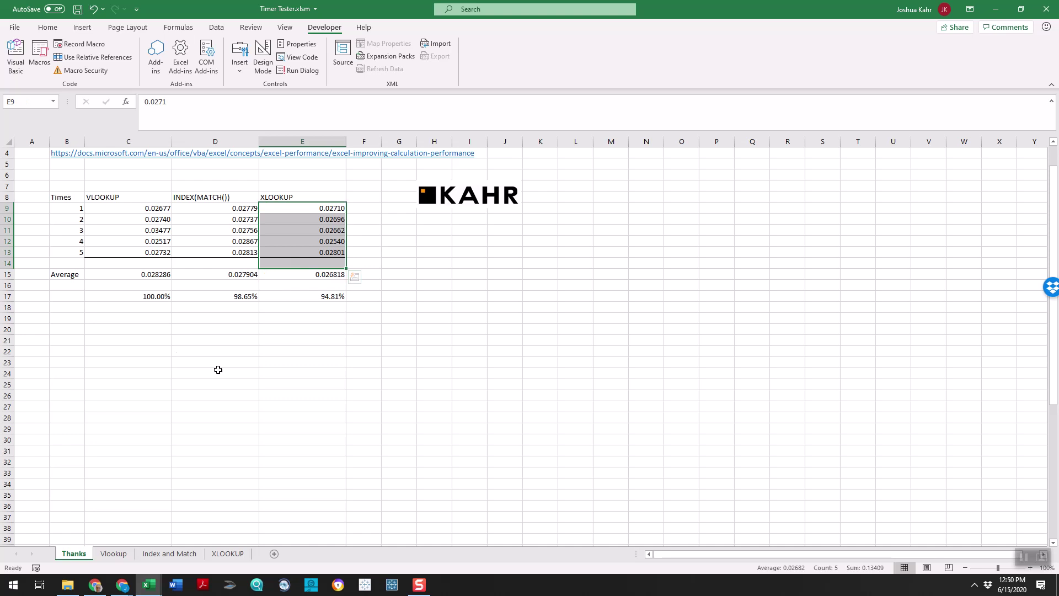
Check the averages (0.028286, 0.027904, 0.026818) and the C17 percentage formula.
click(145, 296)
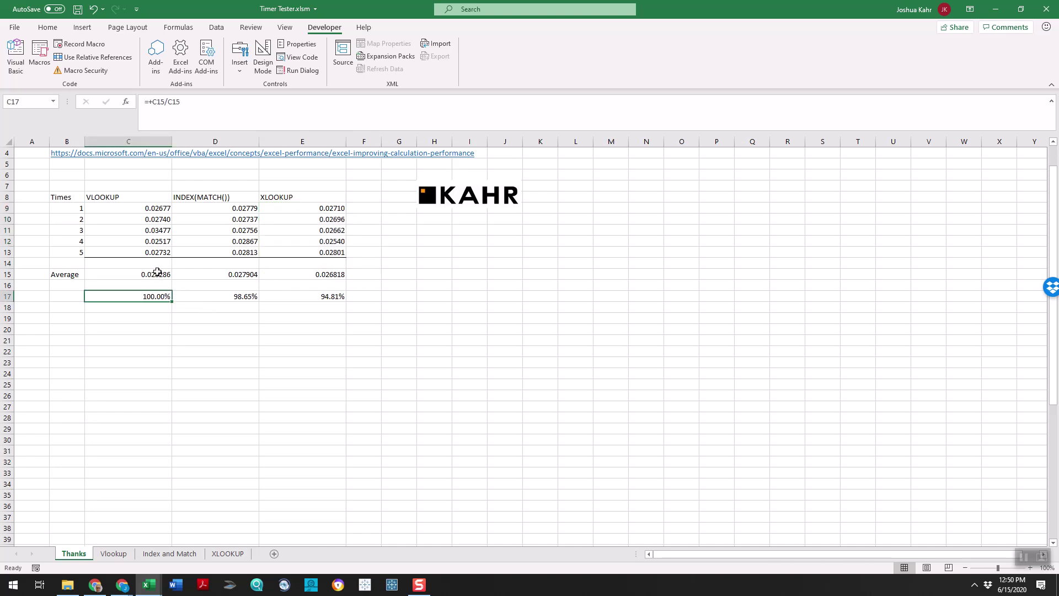
drag(157, 274, 345, 285)
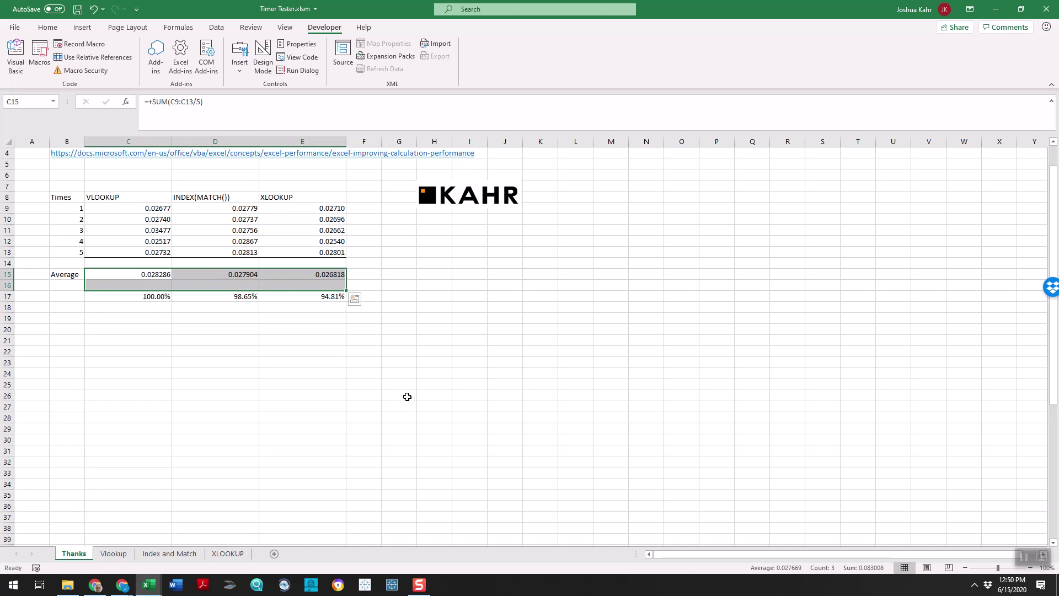
drag(155, 197, 160, 226)
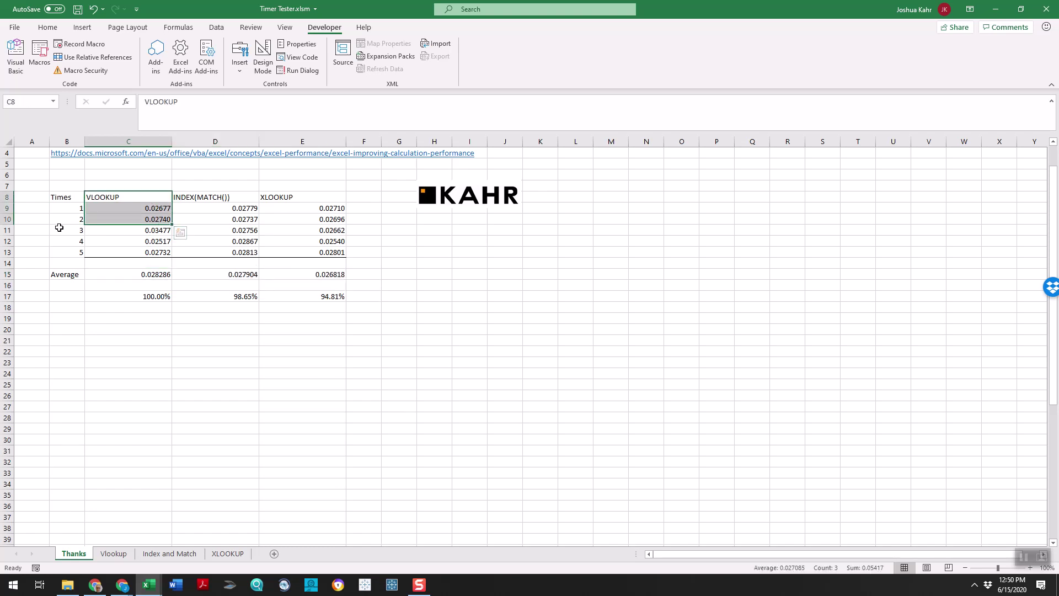
drag(57, 230, 133, 230)
drag(151, 194, 164, 274)
drag(218, 186, 260, 276)
drag(317, 186, 315, 287)
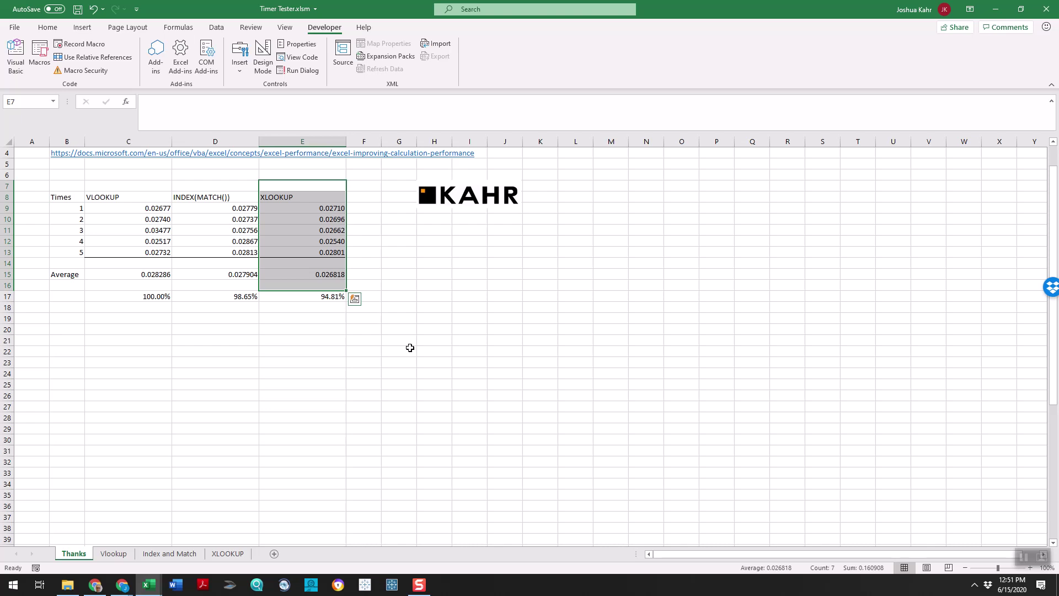
Go to kahrrealestate.com in Chrome and open its Free Stuff page.
click(101, 589)
click(156, 31)
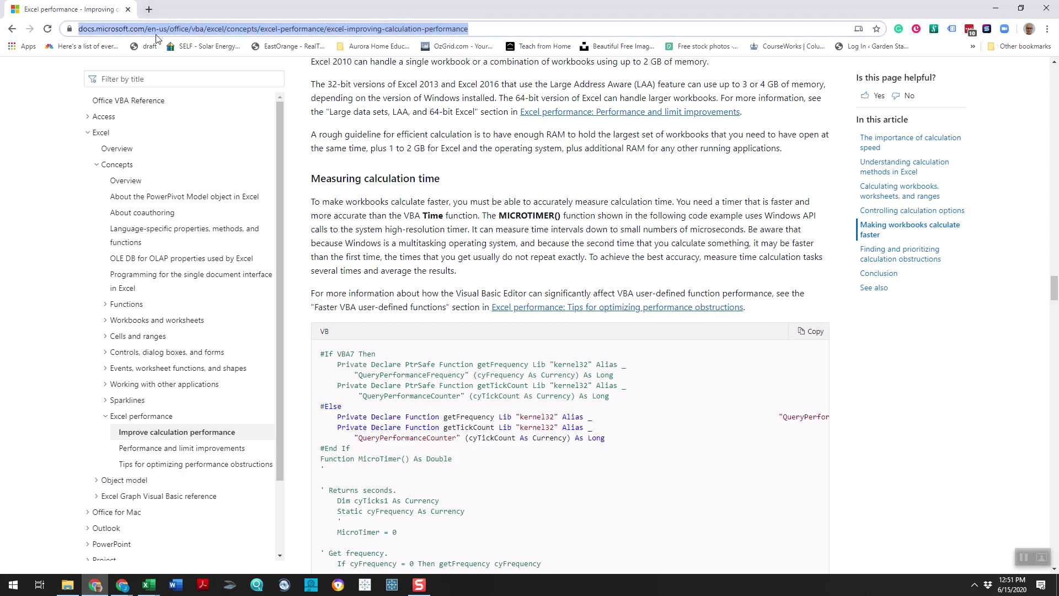
text(kahrrealestate.com)
key(Return)
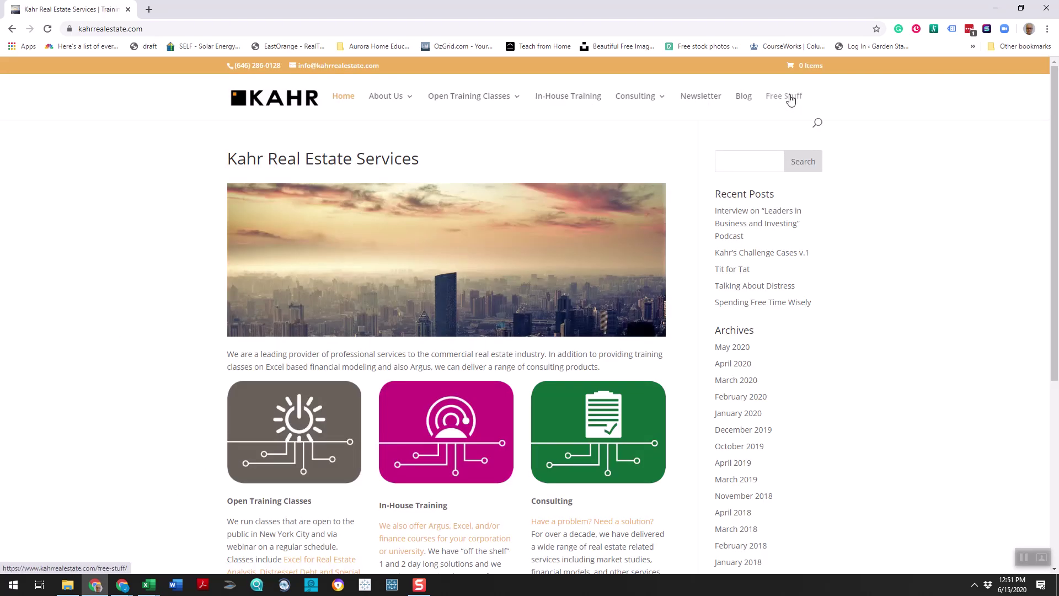
click(790, 98)
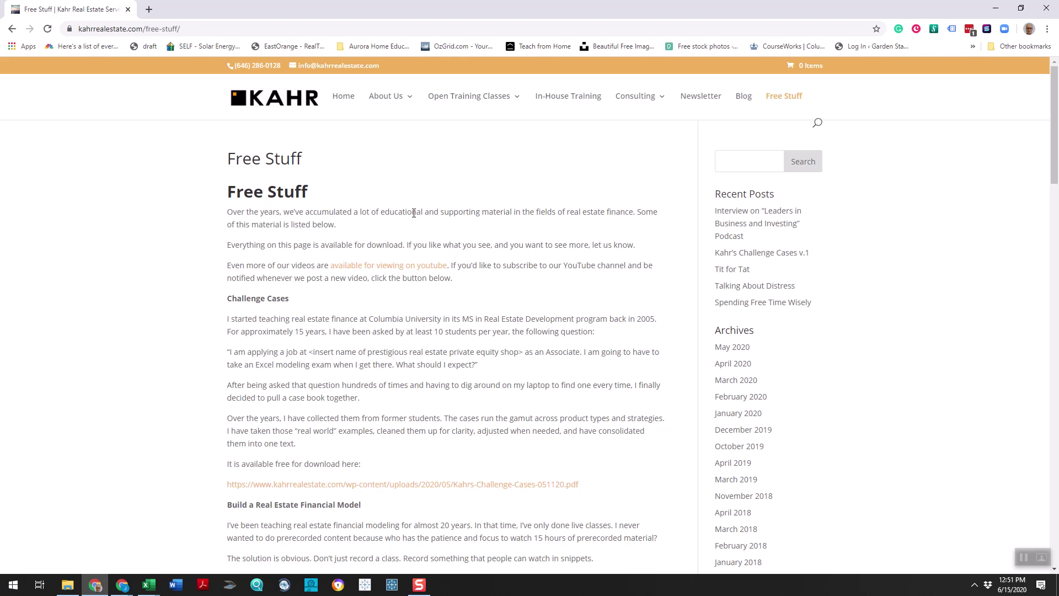
Return to the Excel workbook and select cells G10:G11 beside the table.
mouse_move(151, 582)
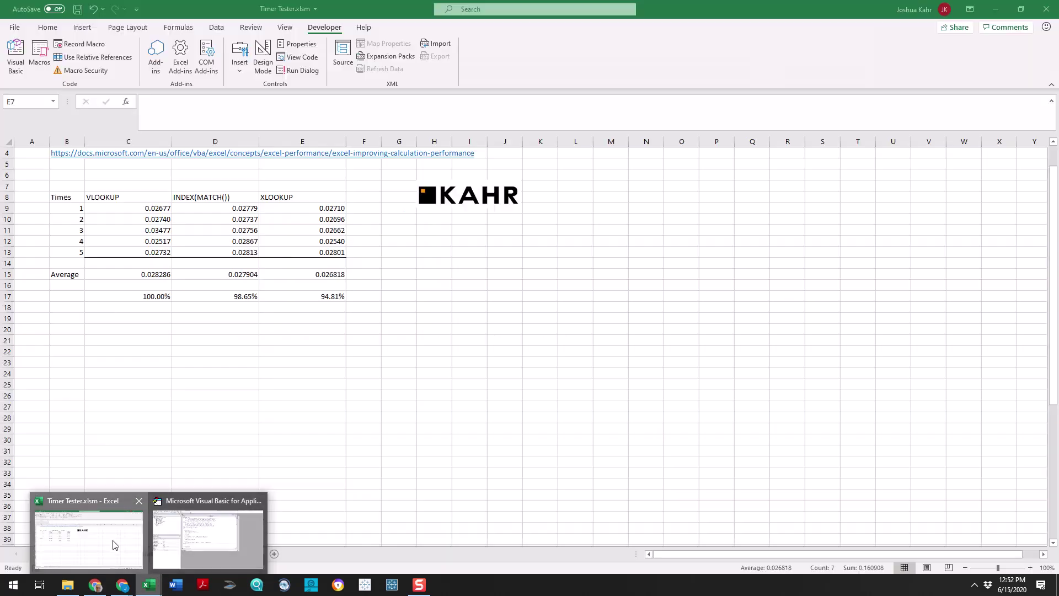
click(113, 544)
drag(398, 219, 399, 230)
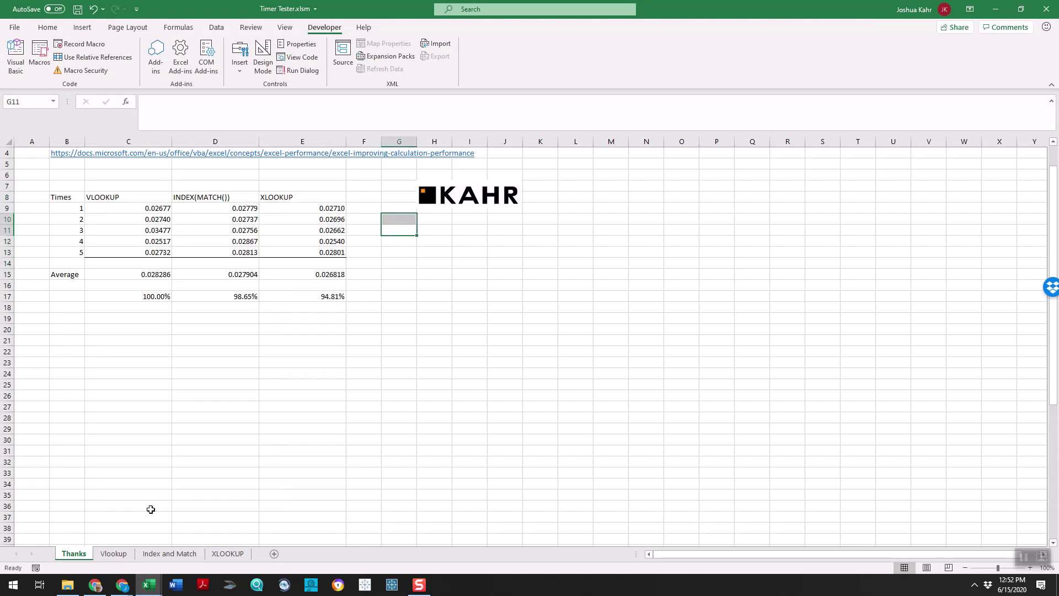
Open the Vlookup sheet's code, view Module1's MicroTimer code, then close the Sheet2 window and VBA editor.
right_click(112, 555)
click(152, 471)
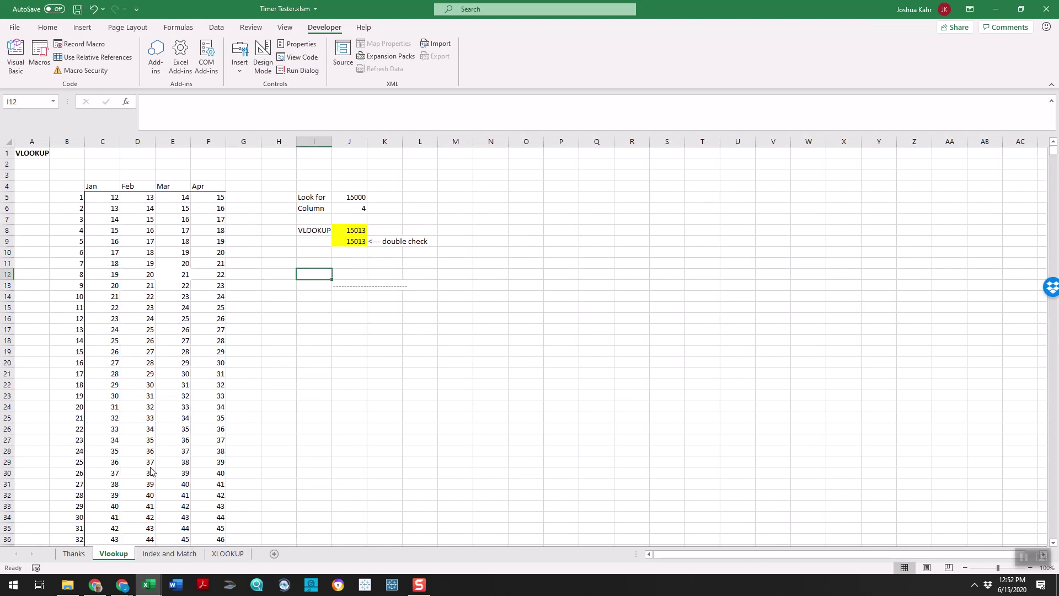
click(64, 158)
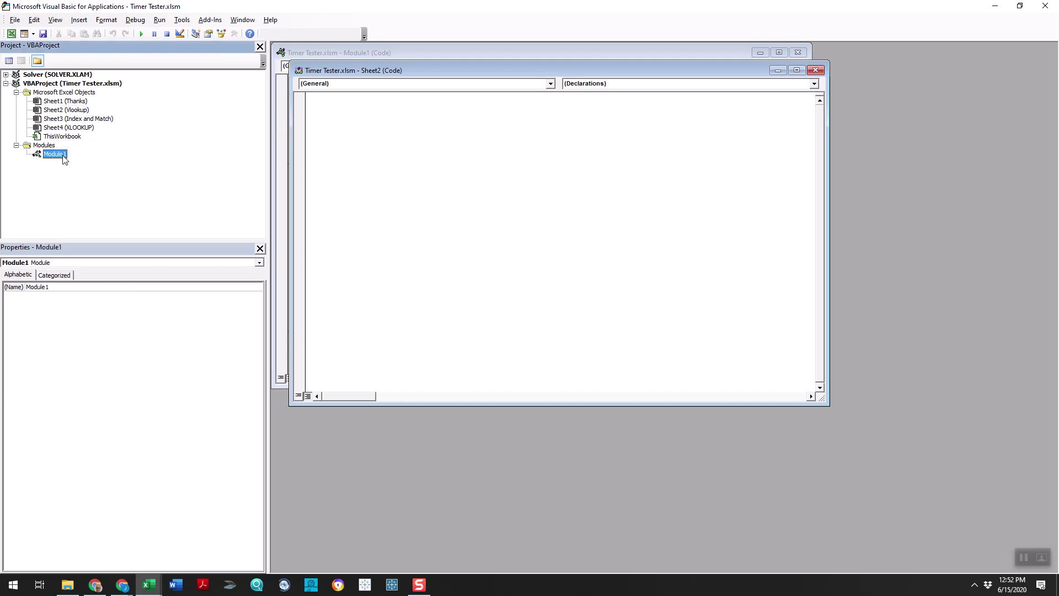
click(817, 71)
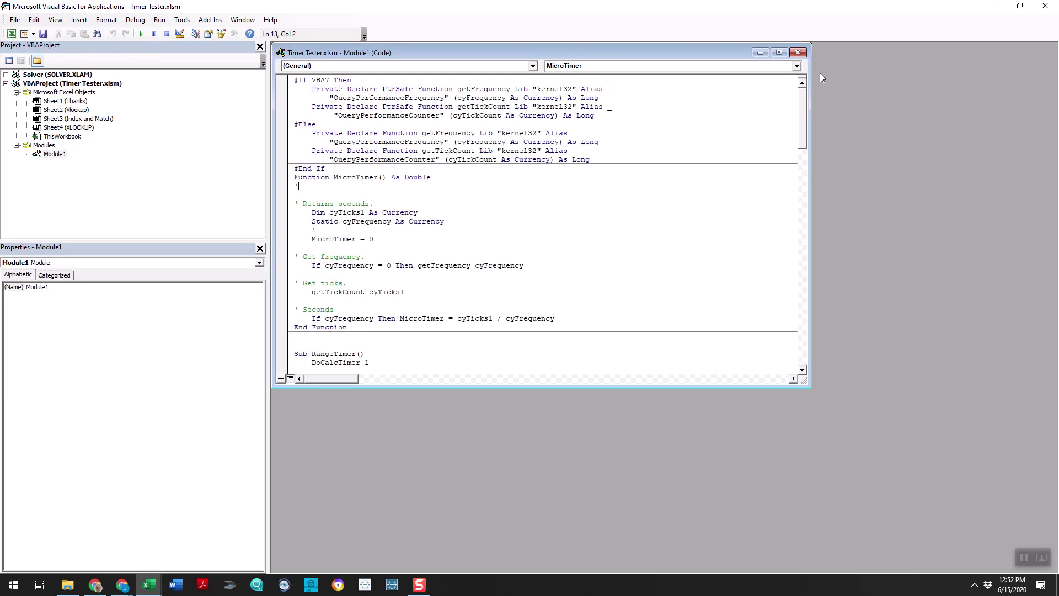
click(1045, 6)
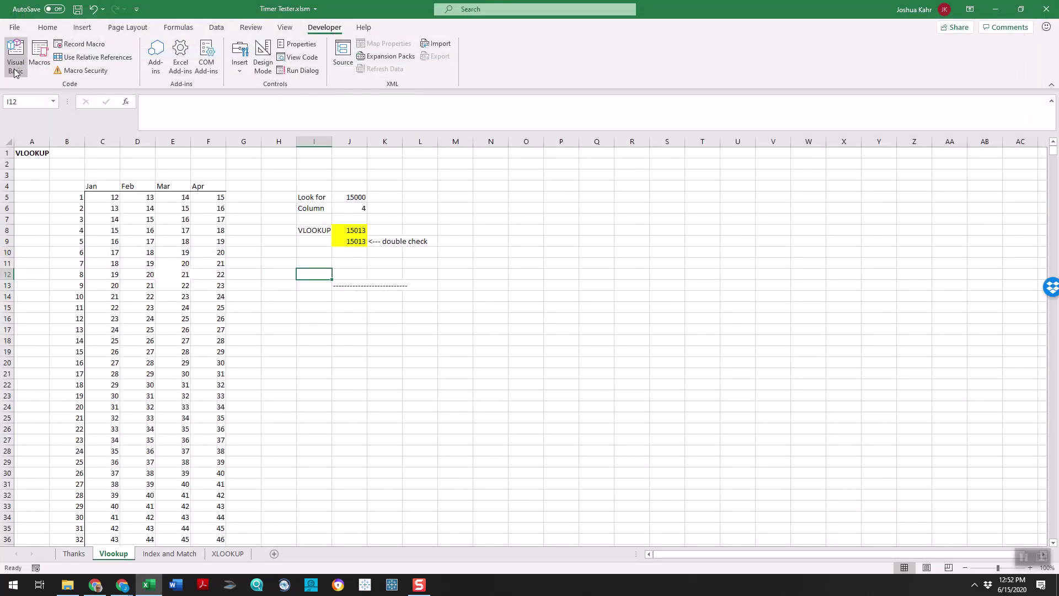
In the Macro dialog, step through RangeTimer and RecalcTimer and select SheetTimer.
click(44, 60)
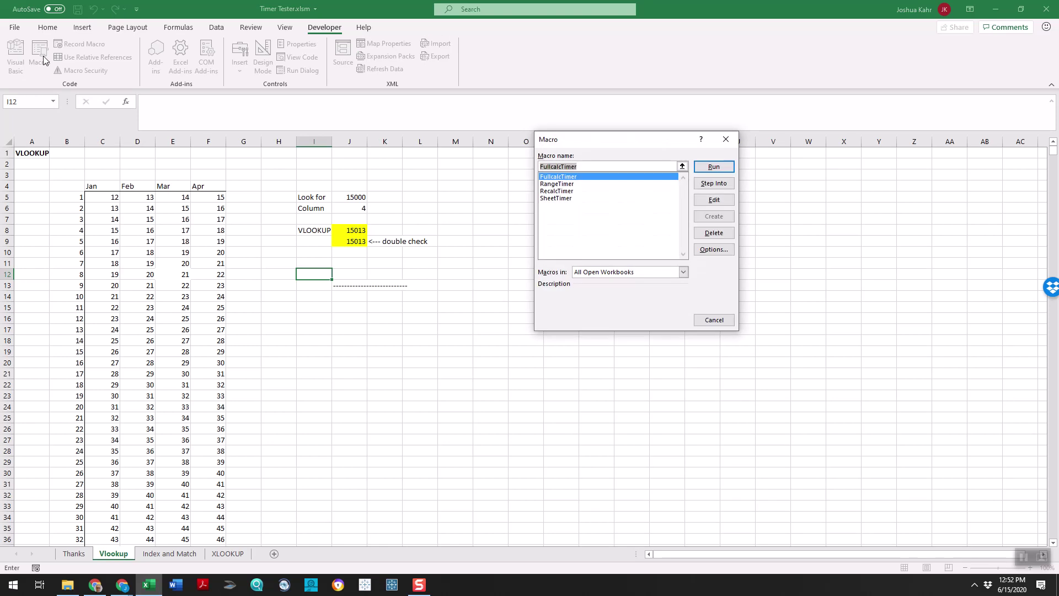
click(571, 184)
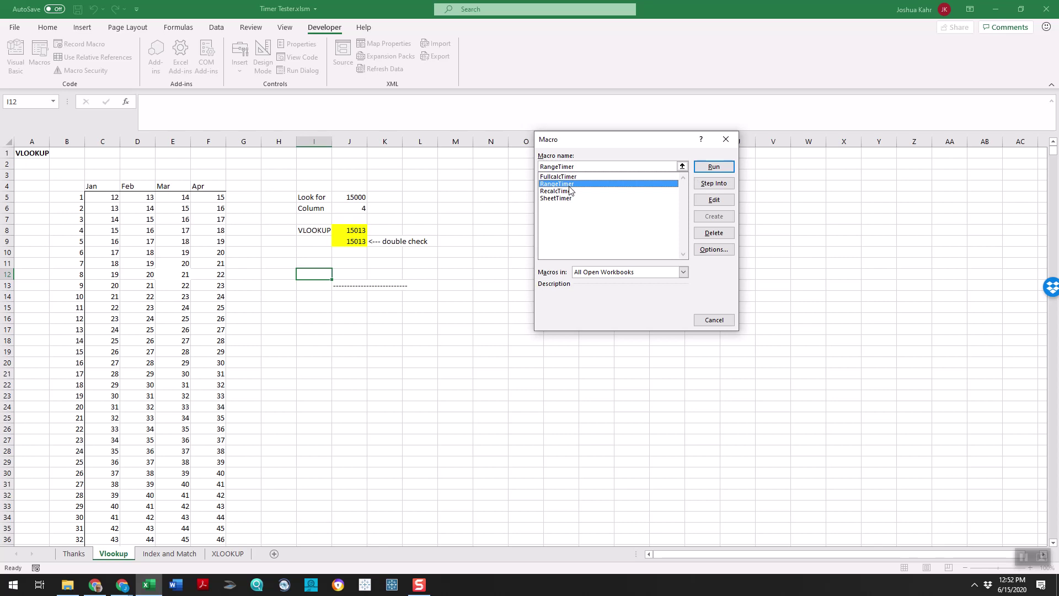
click(573, 193)
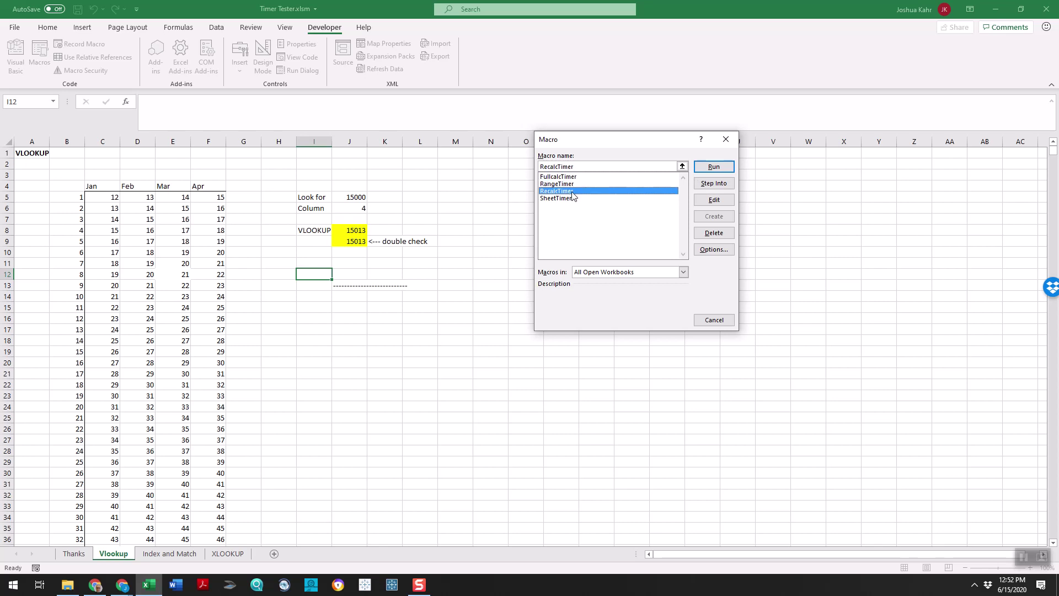
click(575, 198)
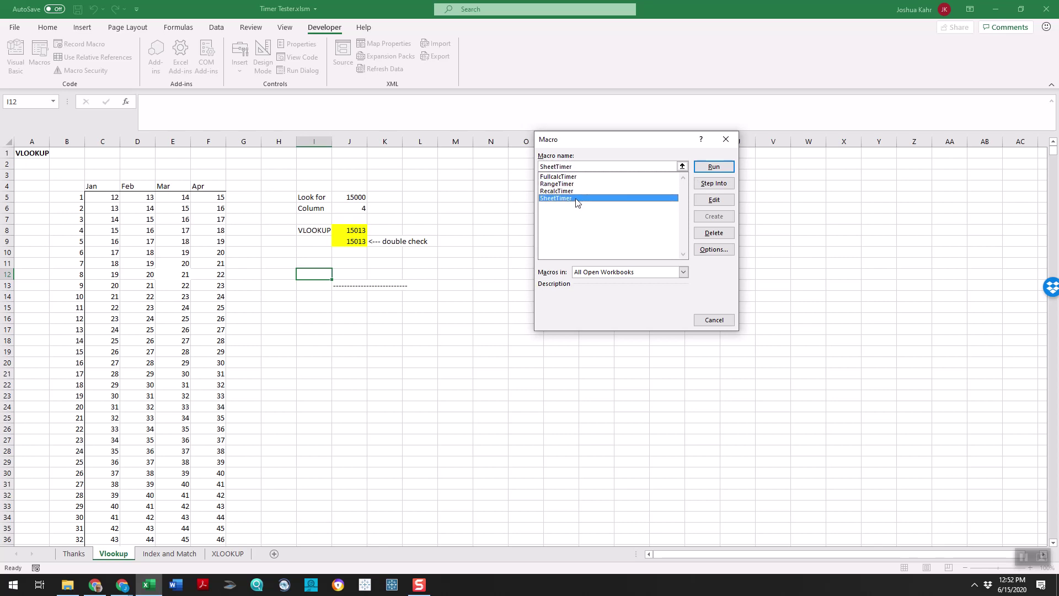